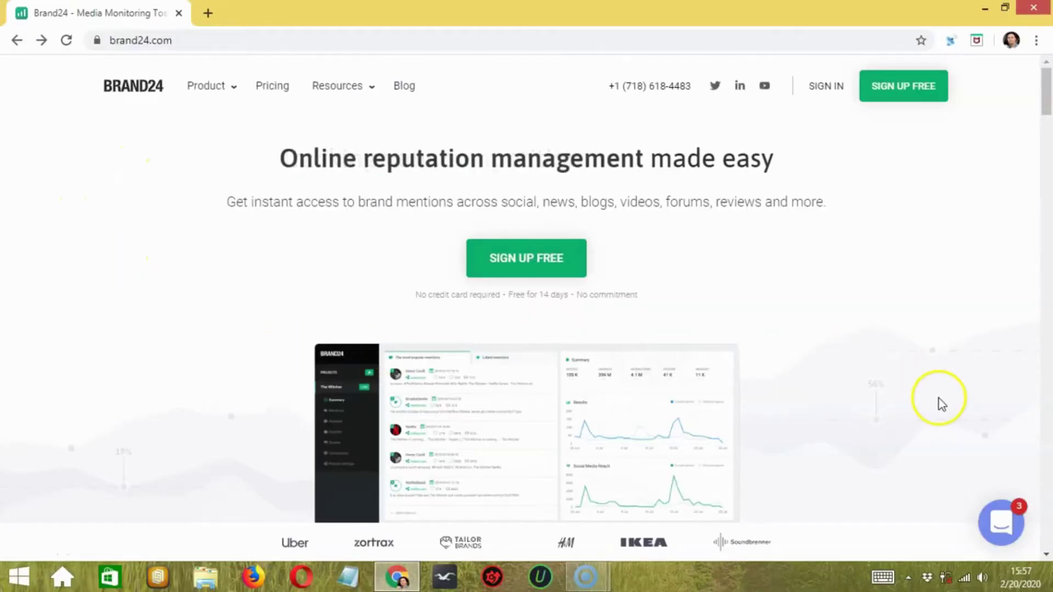
Scroll down through the whole Brand24 homepage
{"action": "scroll", "coordinate": [939, 404], "scroll_direction": "down", "scroll_amount": 1}
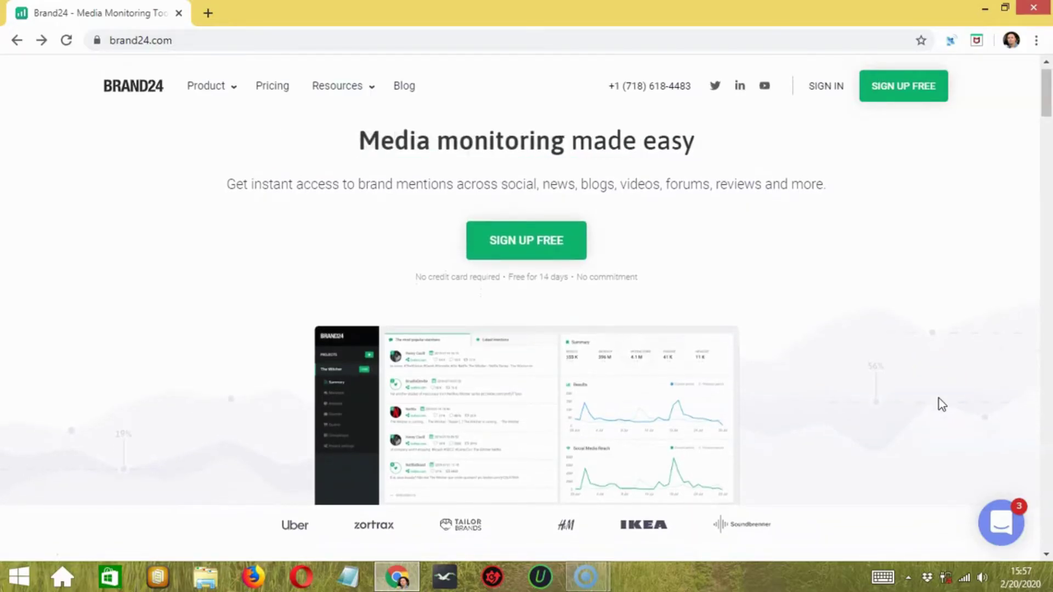
{"action": "scroll", "coordinate": [939, 400], "scroll_direction": "down", "scroll_amount": 5}
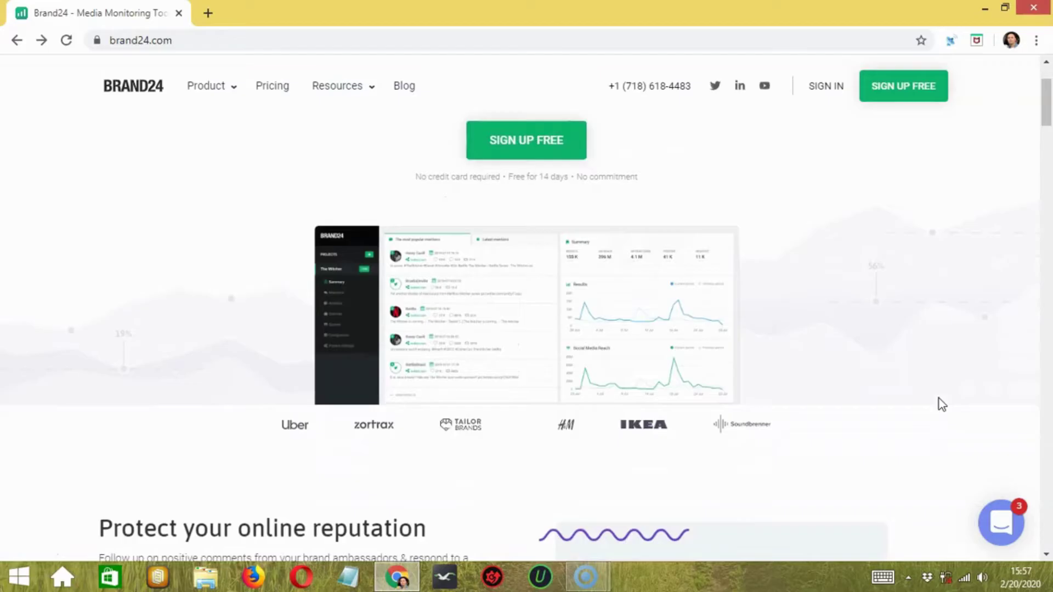
{"action": "scroll", "coordinate": [939, 399], "scroll_direction": "down", "scroll_amount": 1}
{"action": "scroll", "coordinate": [939, 399], "scroll_direction": "down", "scroll_amount": 3}
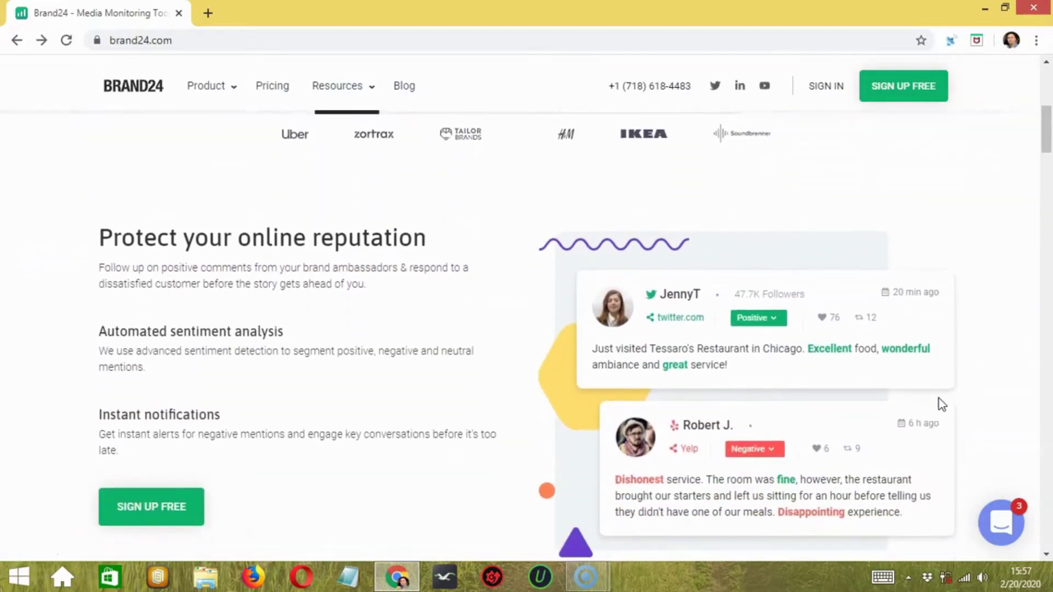
{"action": "scroll", "coordinate": [939, 400], "scroll_direction": "down", "scroll_amount": 1}
{"action": "left_click", "coordinate": [953, 393]}
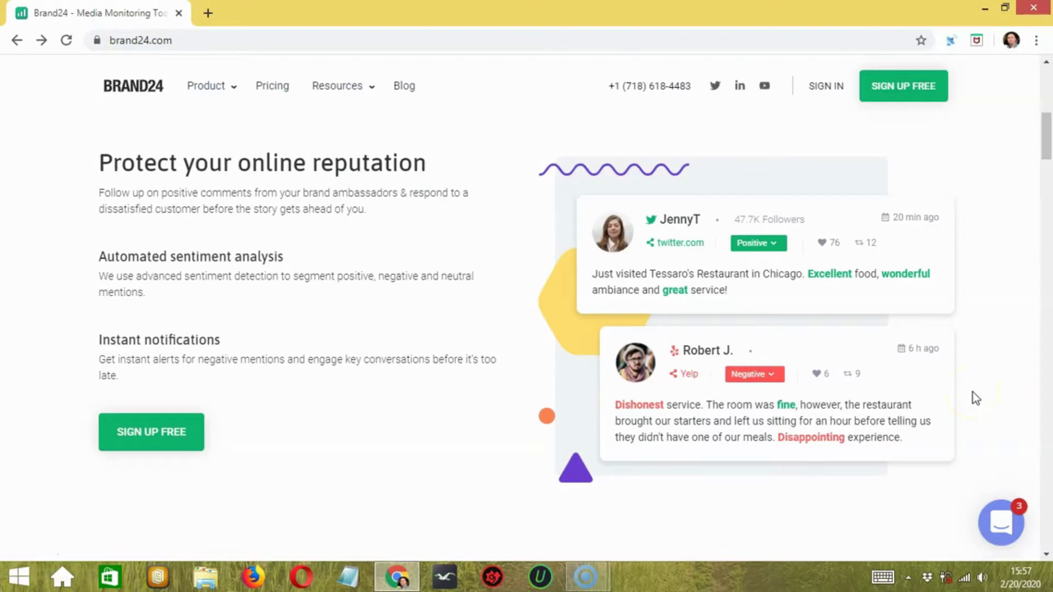
{"action": "scroll", "coordinate": [973, 393], "scroll_direction": "down", "scroll_amount": 5}
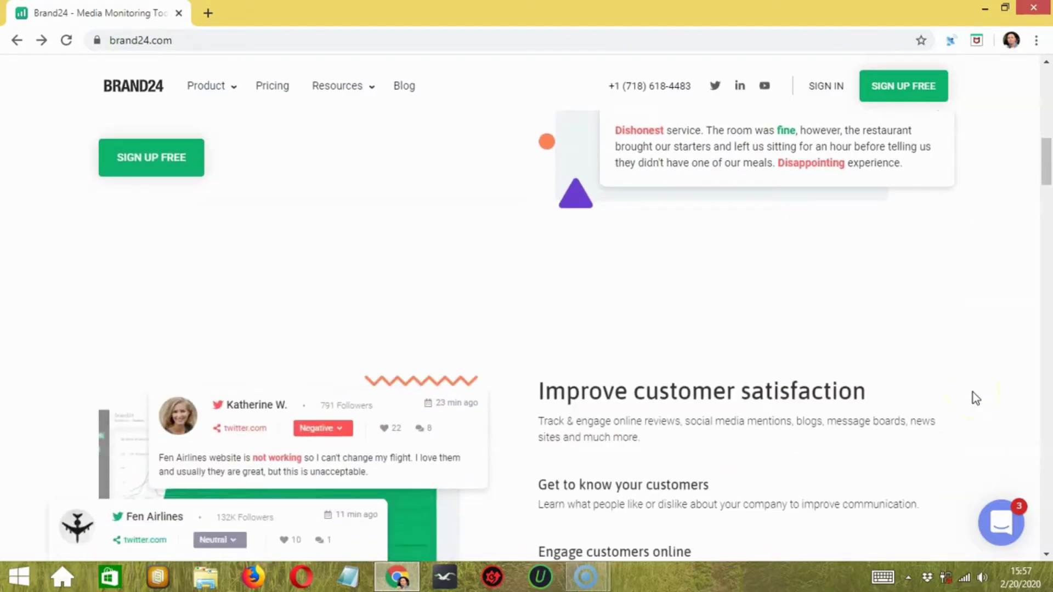
{"action": "scroll", "coordinate": [973, 393], "scroll_direction": "down", "scroll_amount": 3}
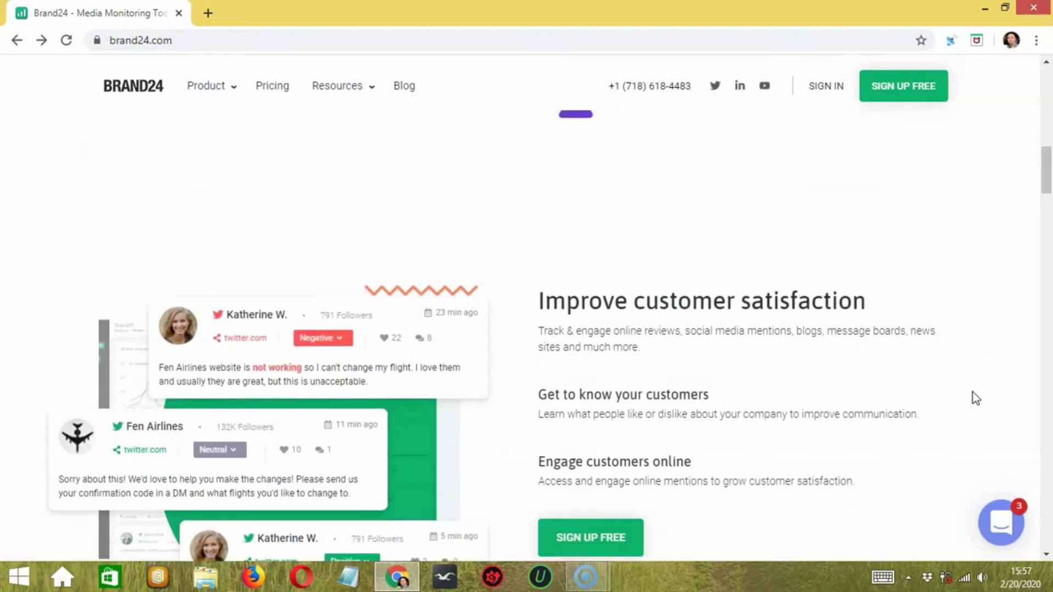
{"action": "scroll", "coordinate": [973, 393], "scroll_direction": "down", "scroll_amount": 1}
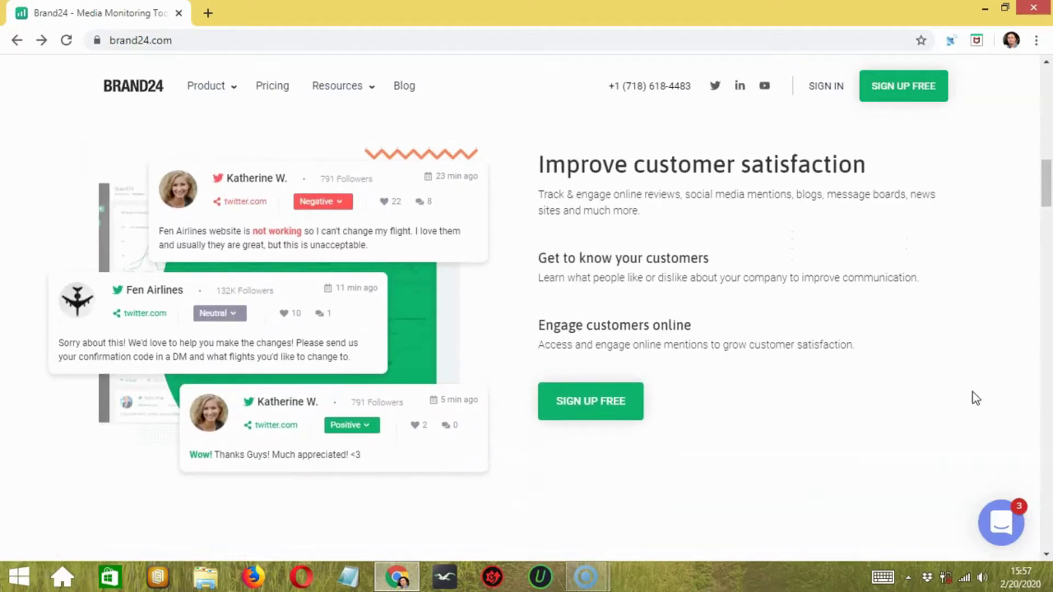
{"action": "scroll", "coordinate": [973, 392], "scroll_direction": "down", "scroll_amount": 6}
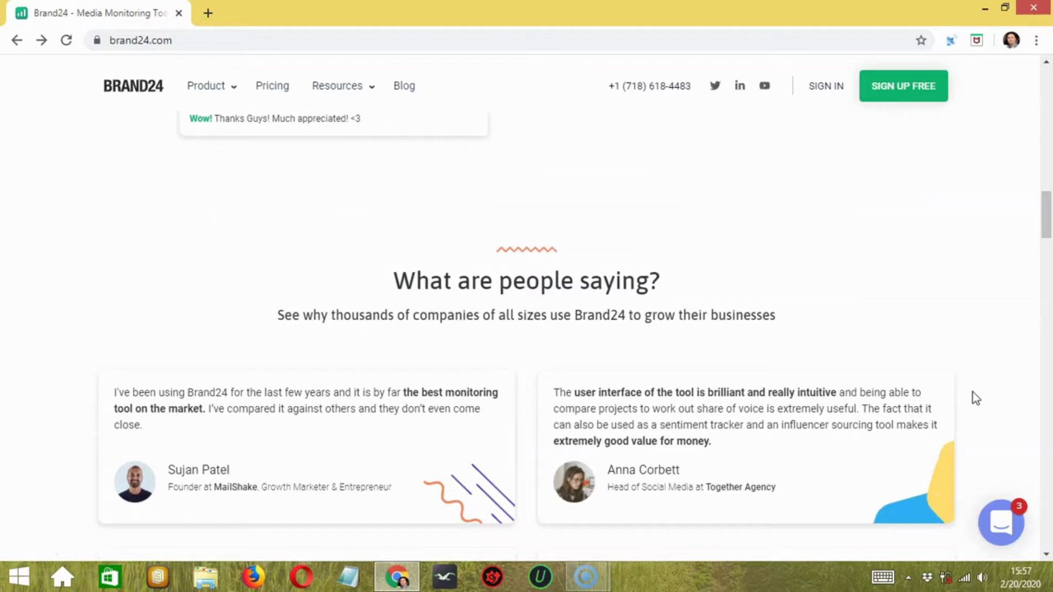
{"action": "scroll", "coordinate": [974, 393], "scroll_direction": "down", "scroll_amount": 2}
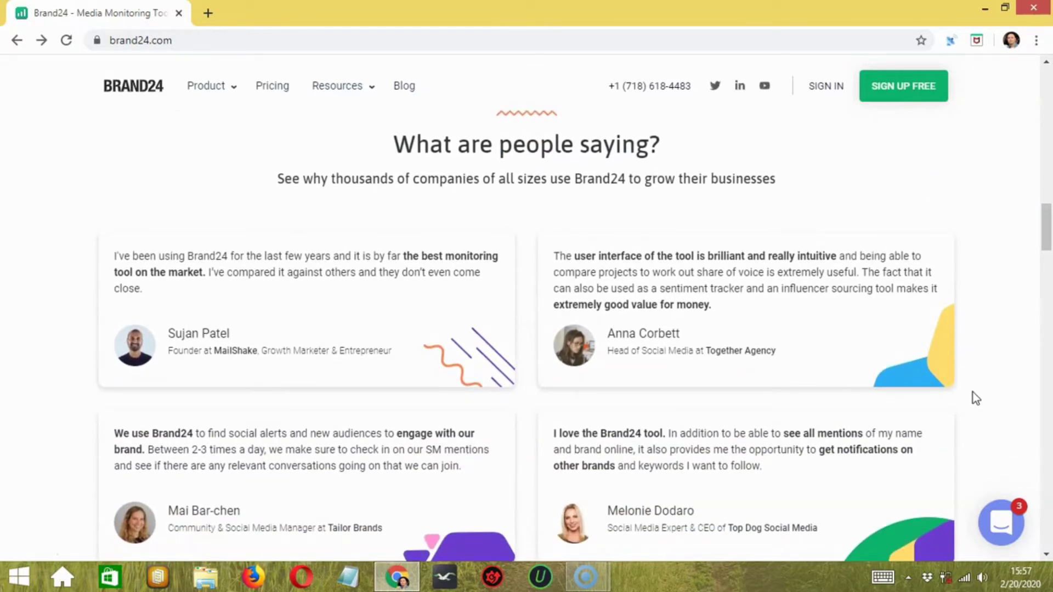
{"action": "scroll", "coordinate": [975, 399], "scroll_direction": "down", "scroll_amount": 5}
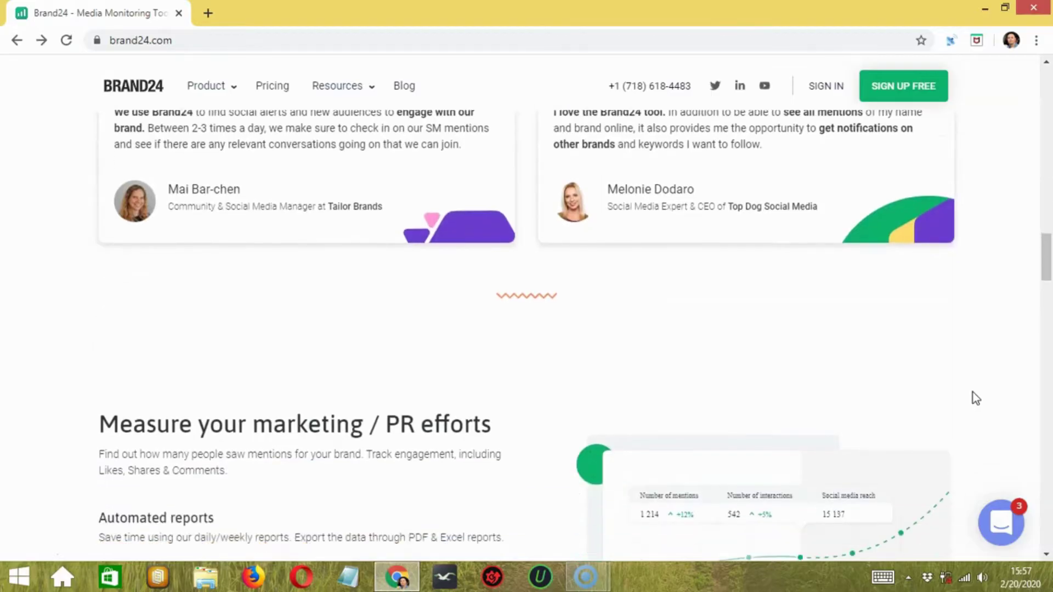
{"action": "scroll", "coordinate": [975, 398], "scroll_direction": "down", "scroll_amount": 4}
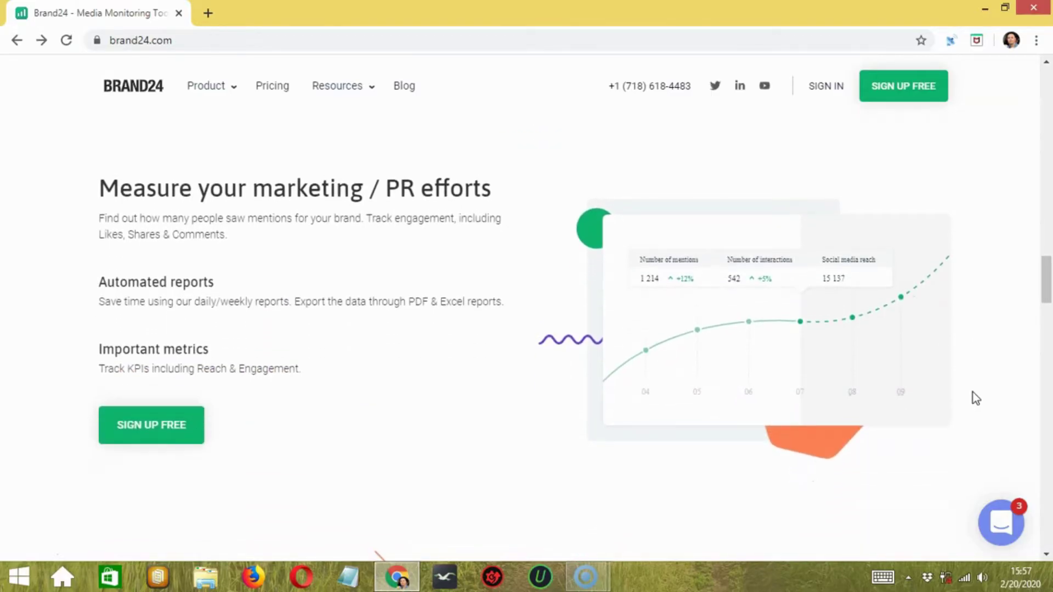
{"action": "scroll", "coordinate": [974, 394], "scroll_direction": "down", "scroll_amount": 5}
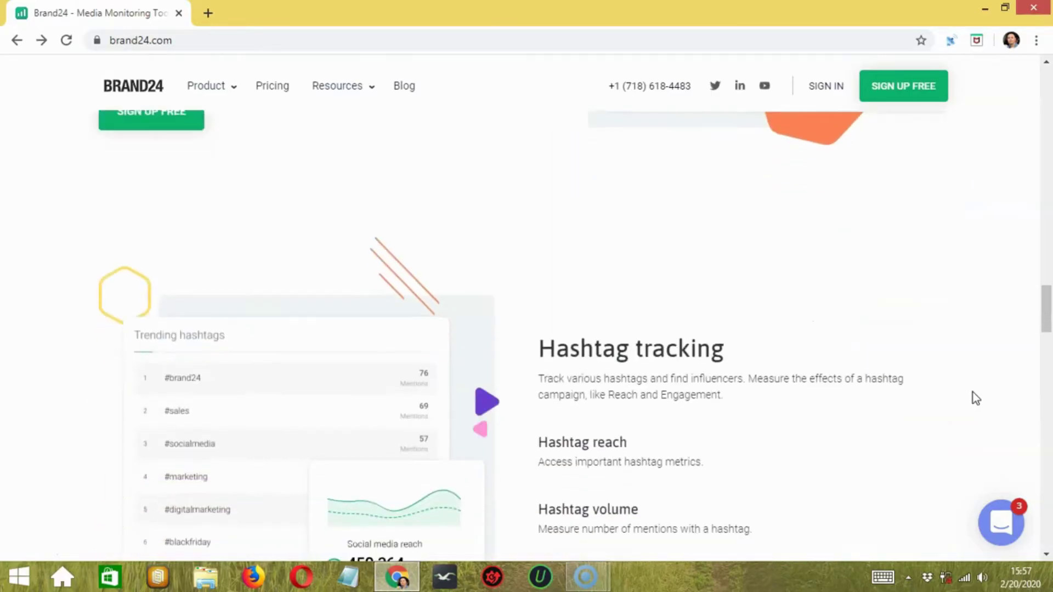
{"action": "scroll", "coordinate": [974, 397], "scroll_direction": "down", "scroll_amount": 2}
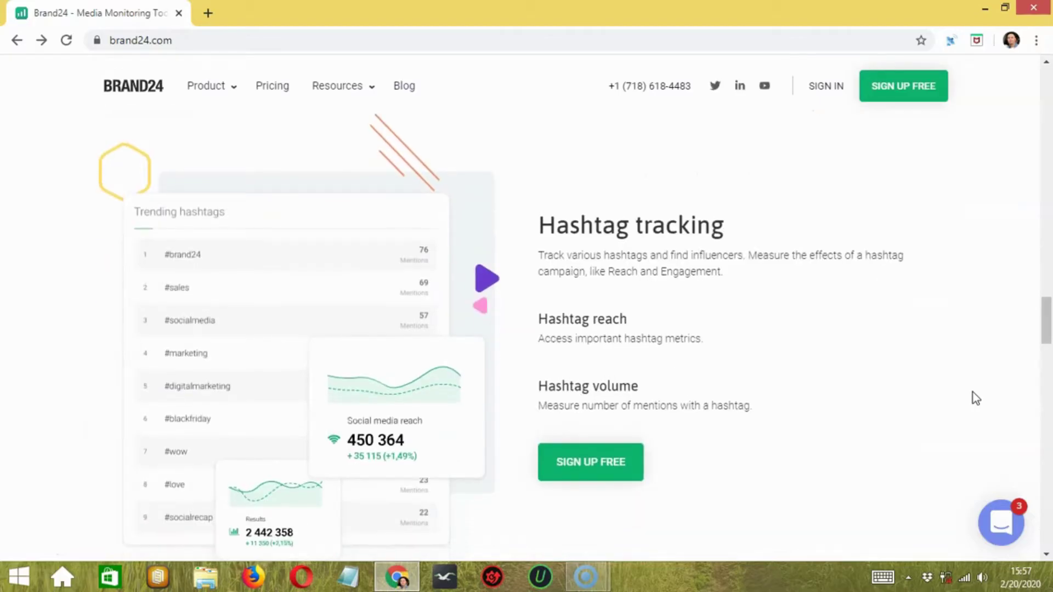
{"action": "scroll", "coordinate": [975, 399], "scroll_direction": "down", "scroll_amount": 5}
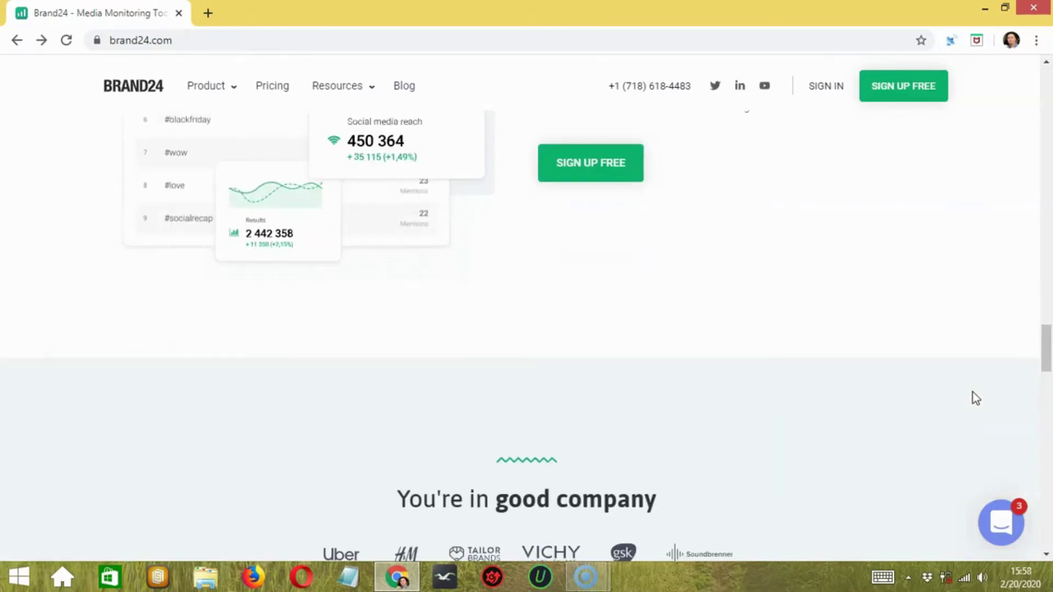
{"action": "scroll", "coordinate": [973, 393], "scroll_direction": "down", "scroll_amount": 4}
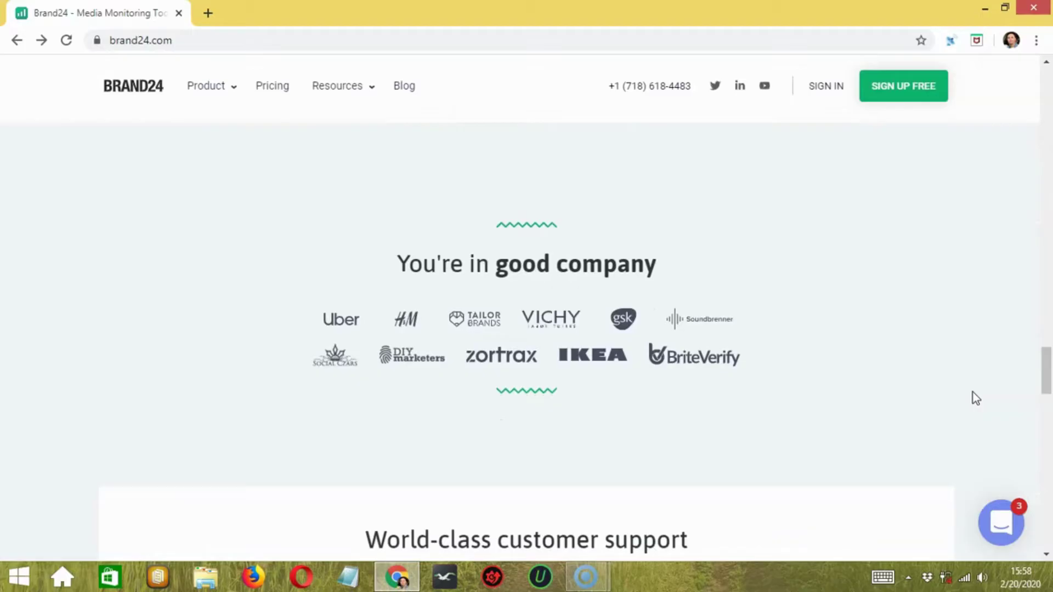
{"action": "scroll", "coordinate": [973, 392], "scroll_direction": "down", "scroll_amount": 4}
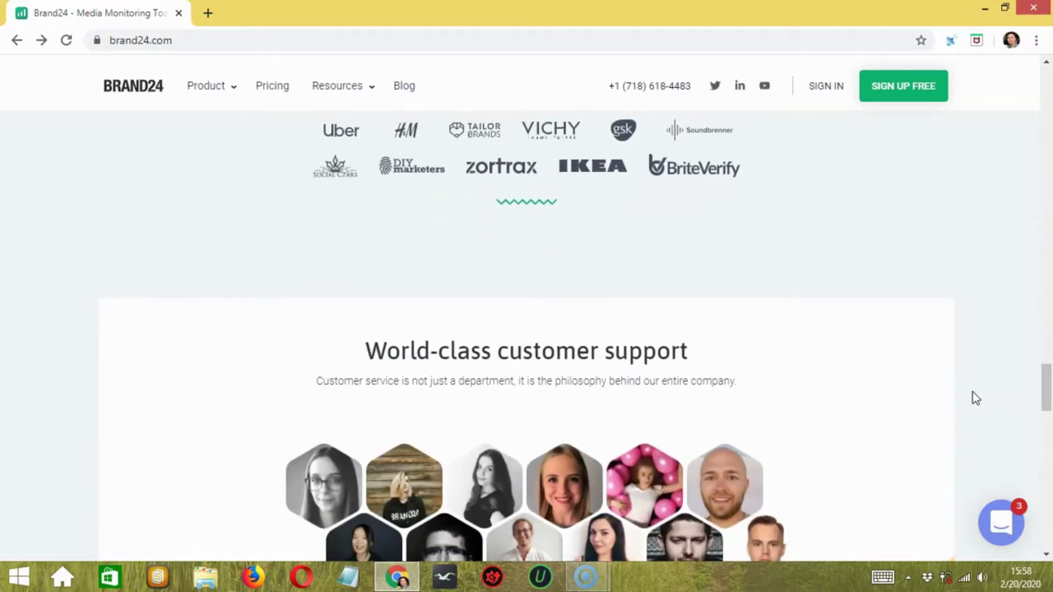
{"action": "scroll", "coordinate": [973, 393], "scroll_direction": "down", "scroll_amount": 4}
{"action": "scroll", "coordinate": [975, 399], "scroll_direction": "down", "scroll_amount": 1}
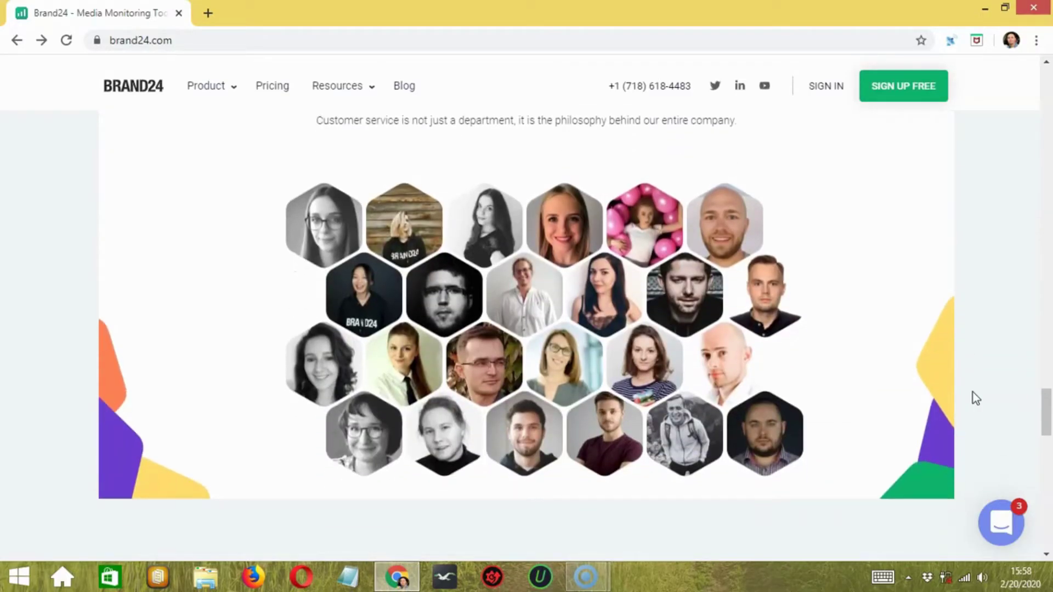
{"action": "scroll", "coordinate": [975, 398], "scroll_direction": "down", "scroll_amount": 5}
{"action": "scroll", "coordinate": [975, 398], "scroll_direction": "down", "scroll_amount": 4}
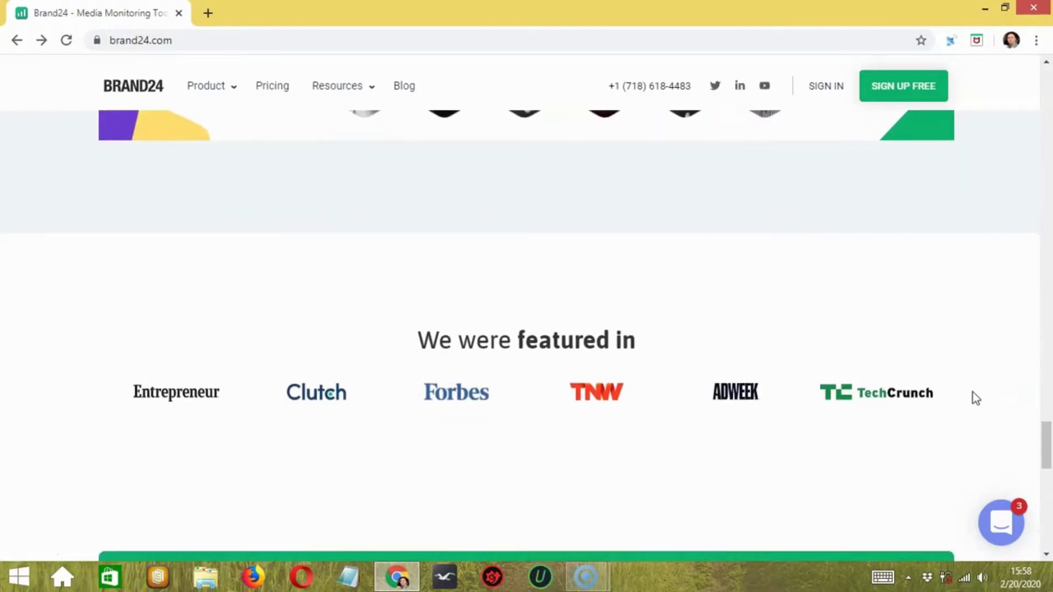
{"action": "scroll", "coordinate": [975, 399], "scroll_direction": "down", "scroll_amount": 1}
{"action": "scroll", "coordinate": [973, 393], "scroll_direction": "down", "scroll_amount": 3}
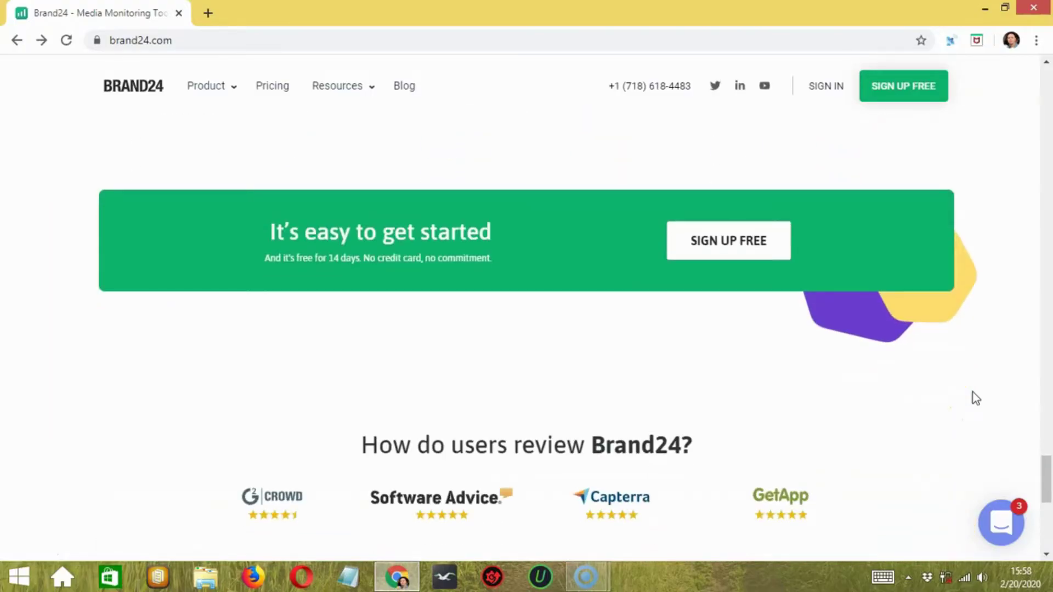
{"action": "scroll", "coordinate": [973, 394], "scroll_direction": "down", "scroll_amount": 3}
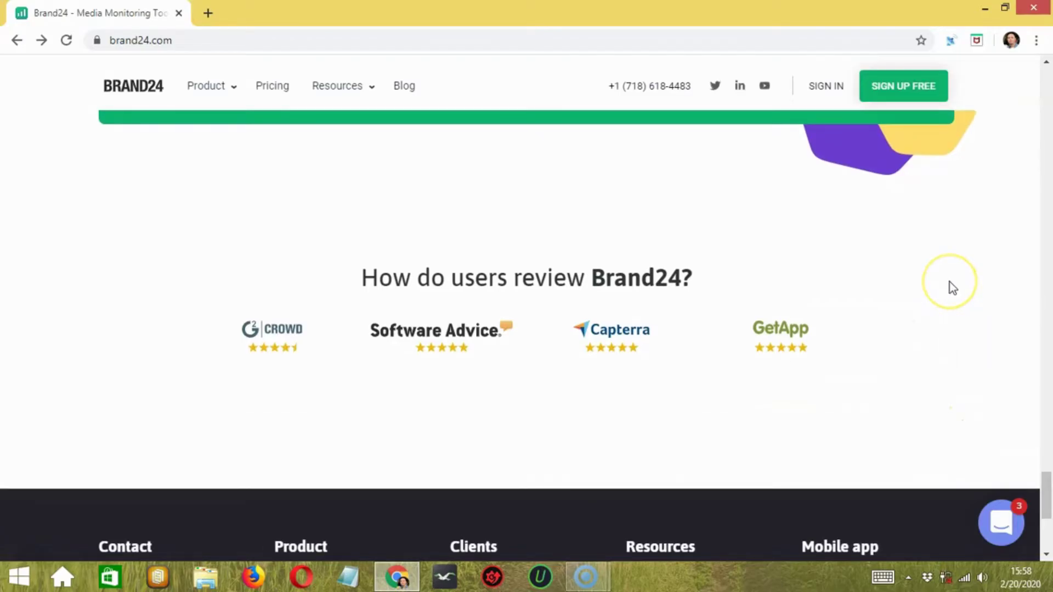
{"action": "scroll", "coordinate": [950, 282], "scroll_direction": "down", "scroll_amount": 5}
Return to the top, go to the SIGN IN page and submit the saved login credentials
{"action": "scroll", "coordinate": [950, 282], "scroll_direction": "up", "scroll_amount": 10}
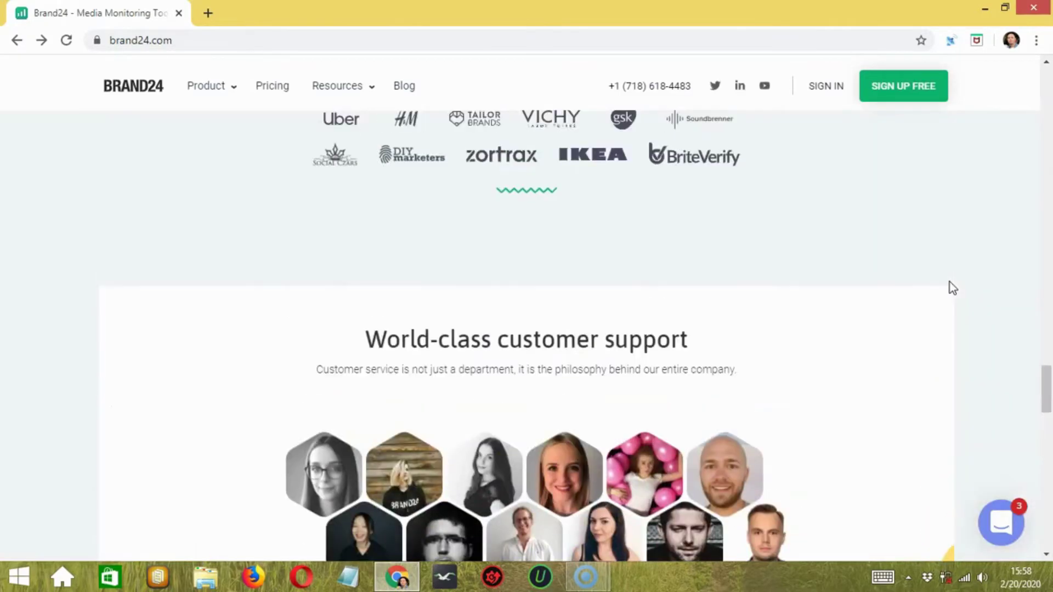
{"action": "scroll", "coordinate": [952, 288], "scroll_direction": "up", "scroll_amount": 15}
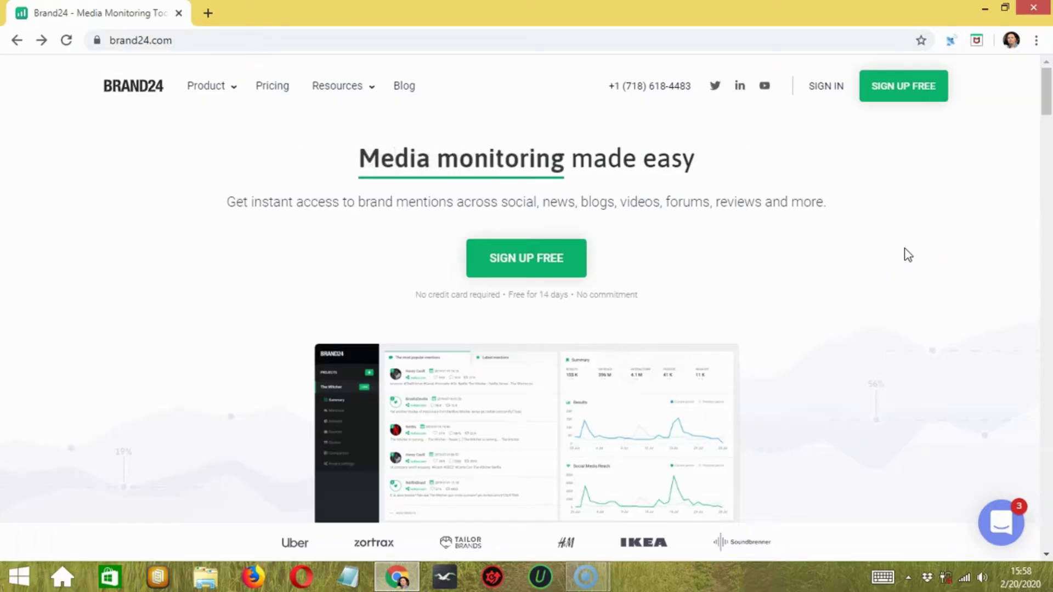
{"action": "left_click", "coordinate": [826, 92]}
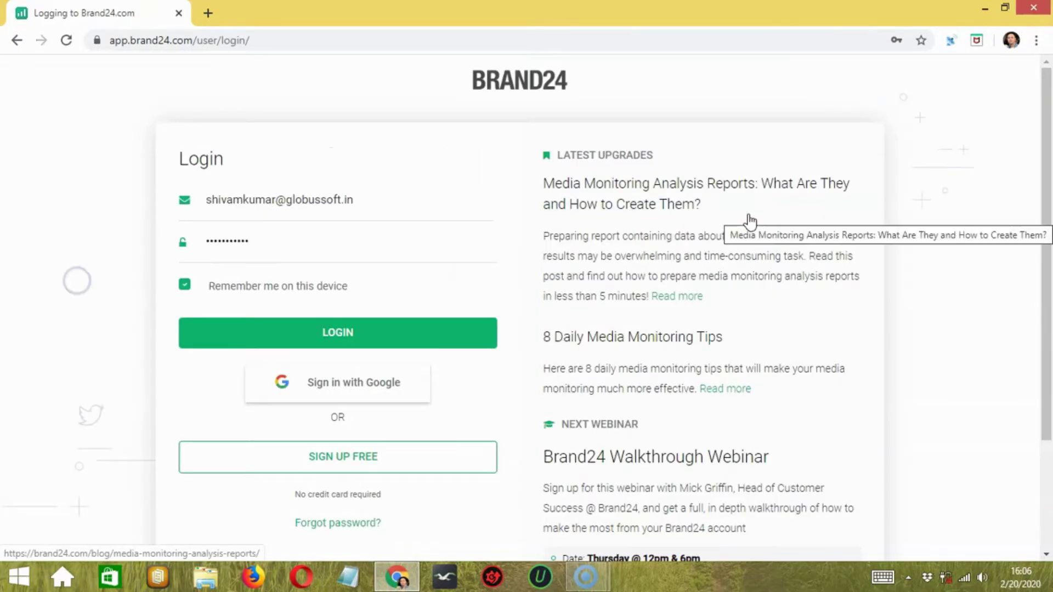
{"action": "left_click", "coordinate": [414, 334]}
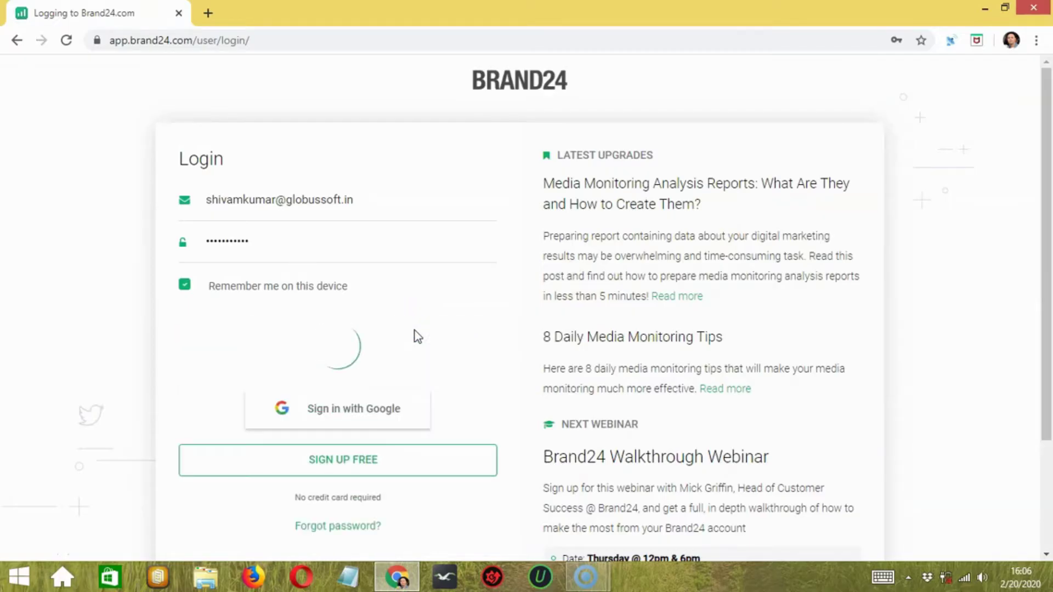
Finish signing in and pick Globussoft NEW on the Projects dashboard listing Marketing and Globussoft NEW
{"action": "left_click", "coordinate": [430, 347]}
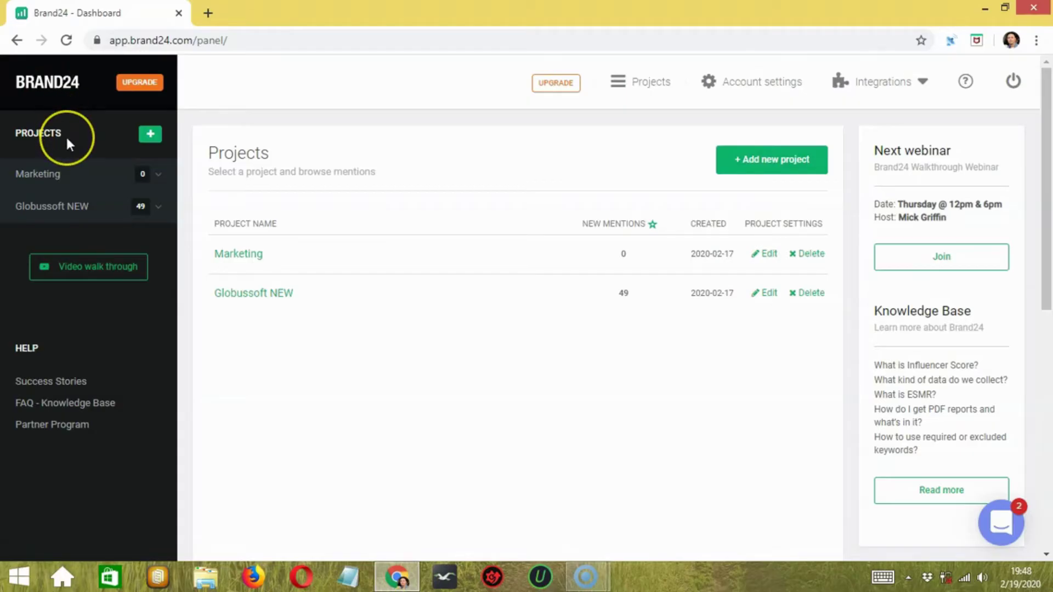
{"action": "left_click", "coordinate": [77, 209]}
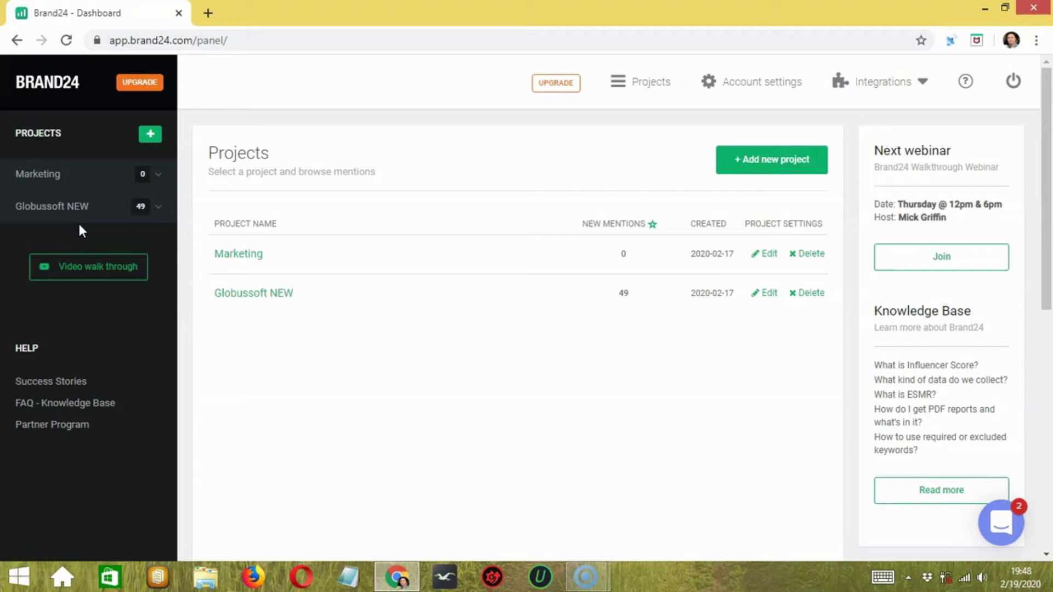
Start a new project, focus its Enter Keywords field, then go back to the dashboard without creating it
{"action": "left_click", "coordinate": [150, 135]}
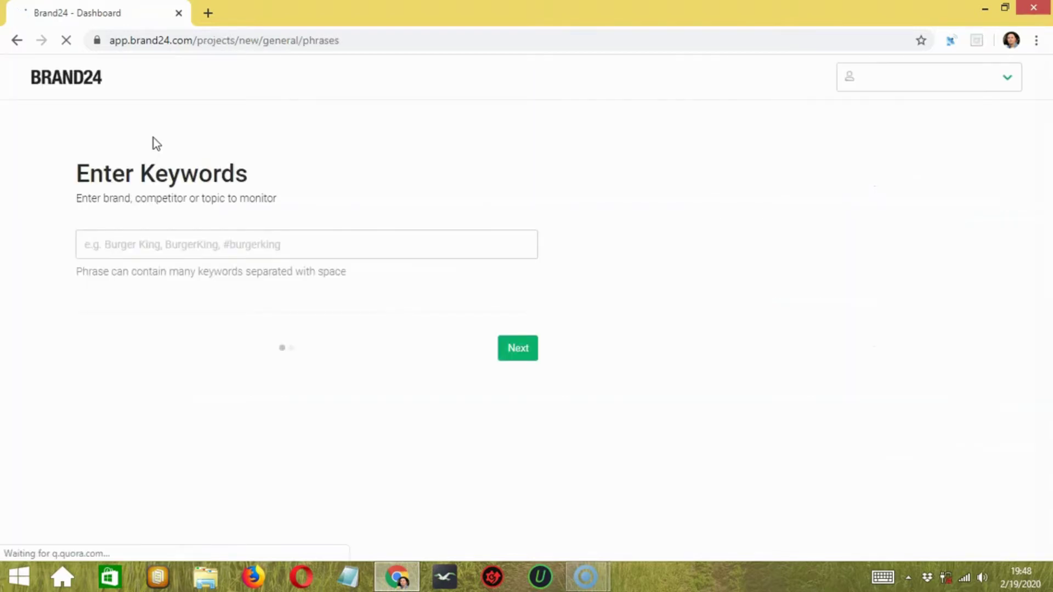
{"action": "left_click", "coordinate": [200, 248]}
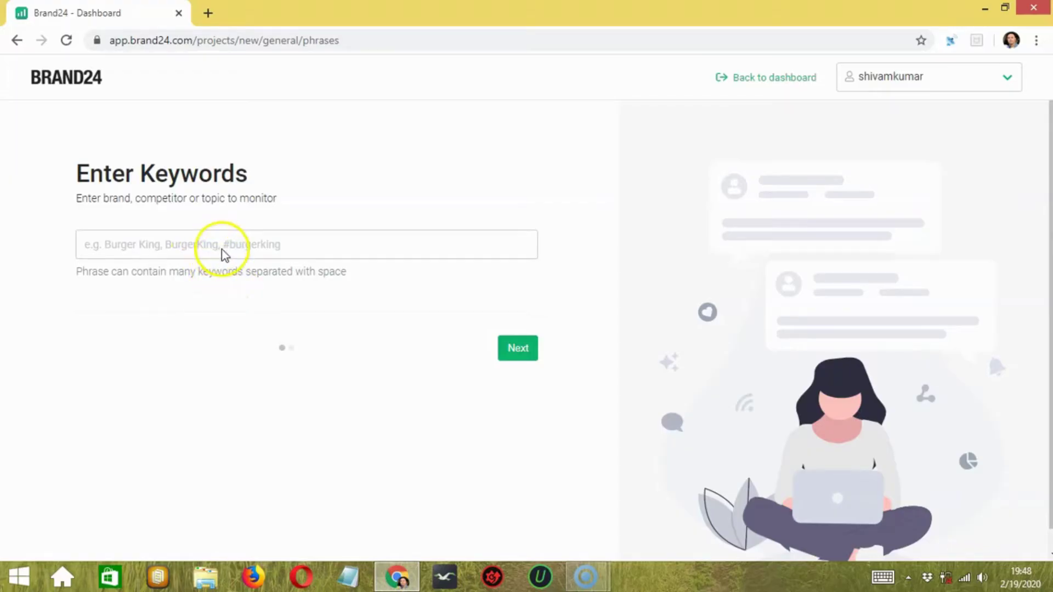
{"action": "left_click", "coordinate": [753, 81]}
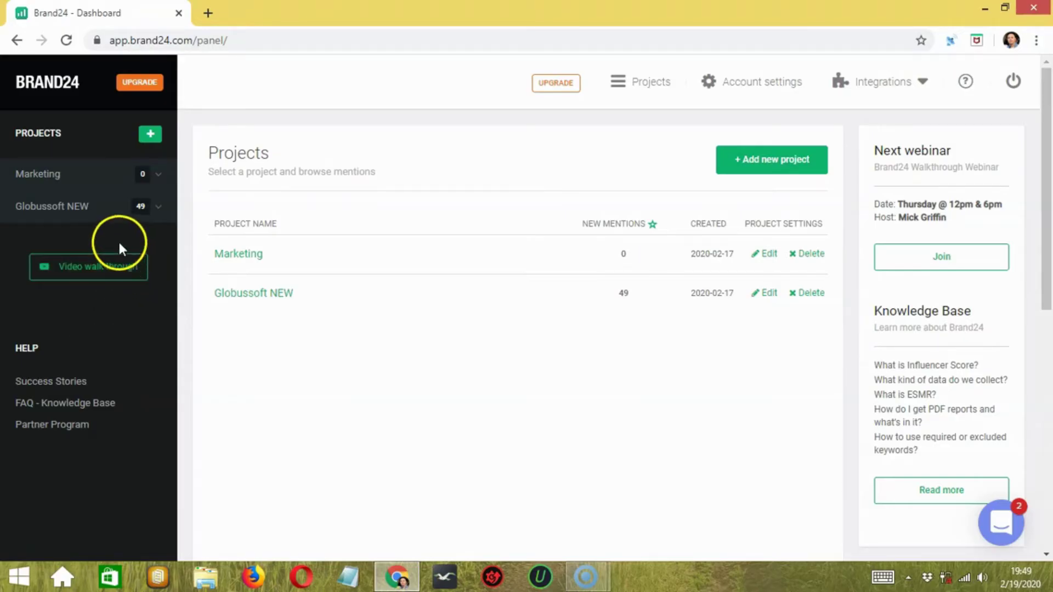
Open the Marketing project's Summary and show its most popular mentions list
{"action": "left_click", "coordinate": [157, 176]}
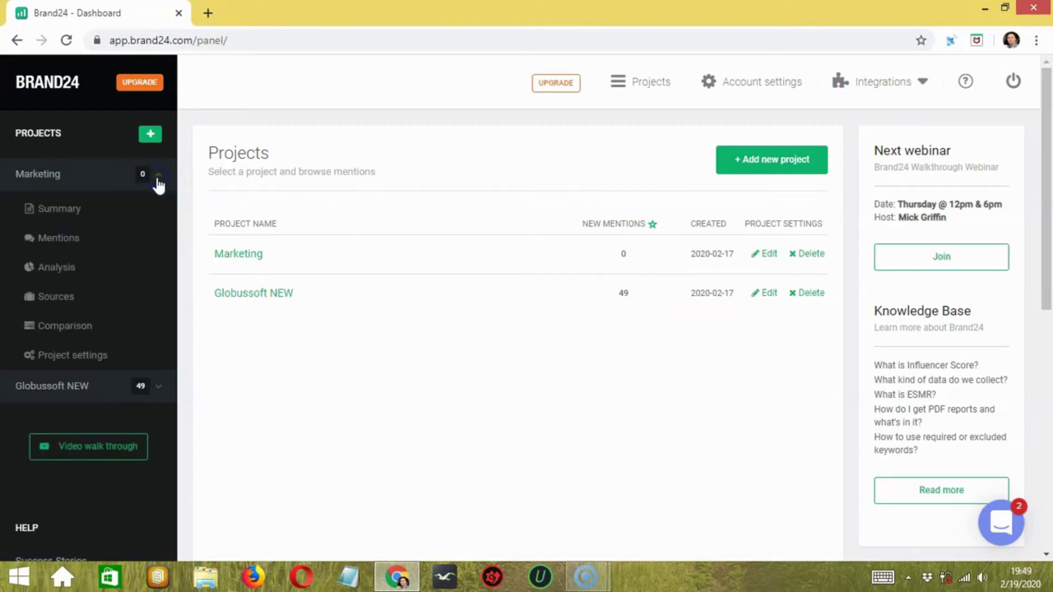
{"action": "left_click", "coordinate": [100, 217]}
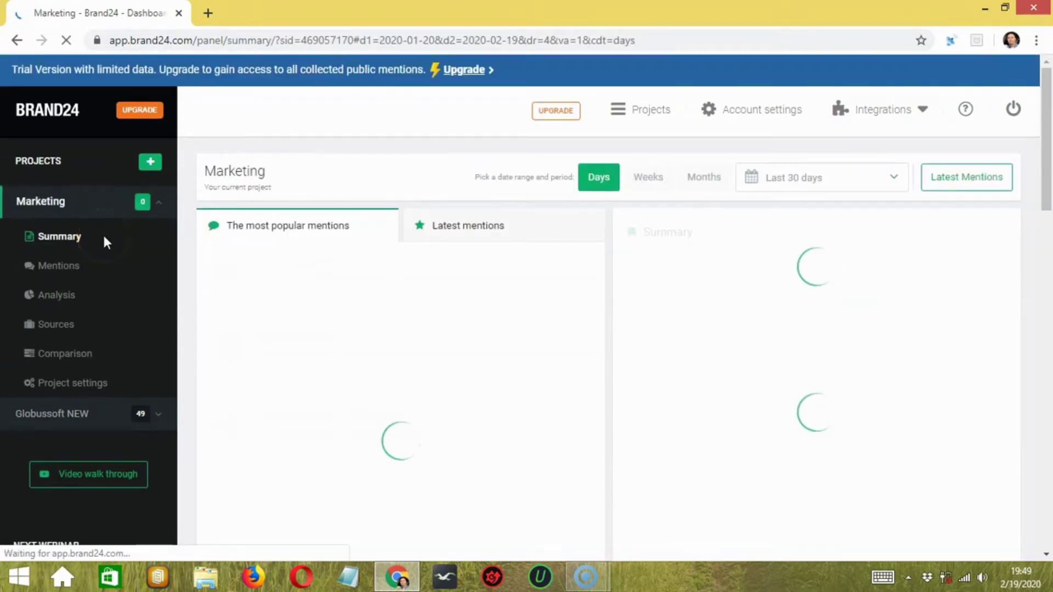
{"action": "left_click", "coordinate": [264, 240]}
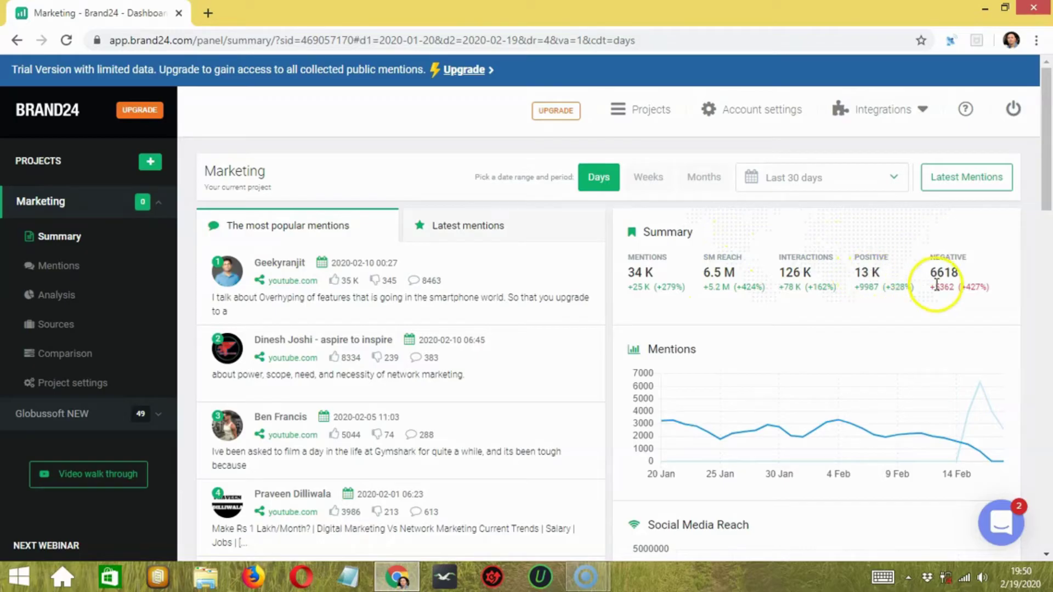
{"action": "scroll", "coordinate": [927, 334], "scroll_direction": "down", "scroll_amount": 9}
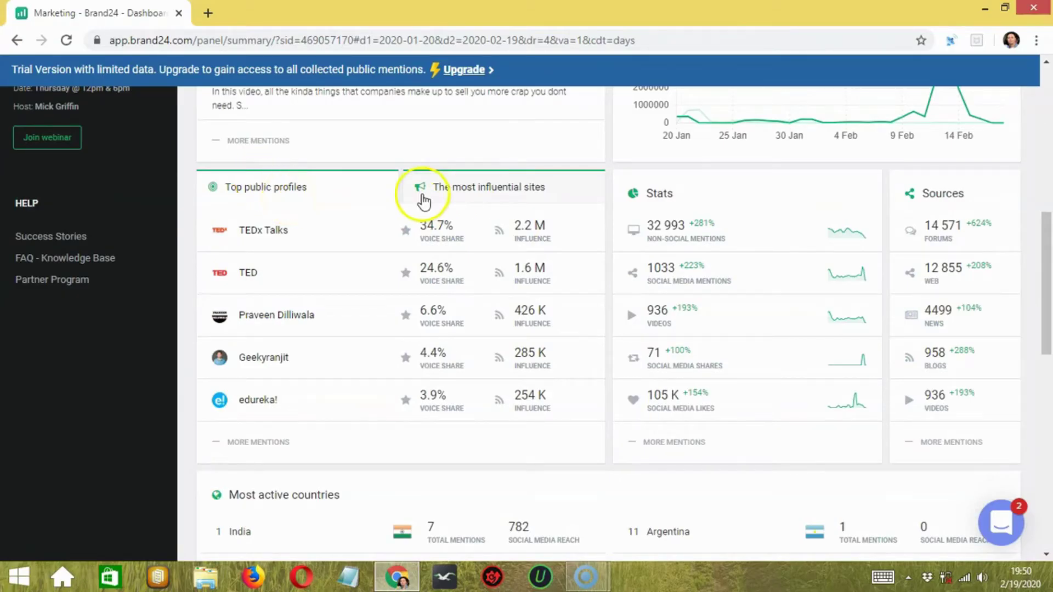
Switch to the most influential sites list and browse the summary statistics panels
{"action": "left_click", "coordinate": [468, 204]}
{"action": "left_click", "coordinate": [752, 195]}
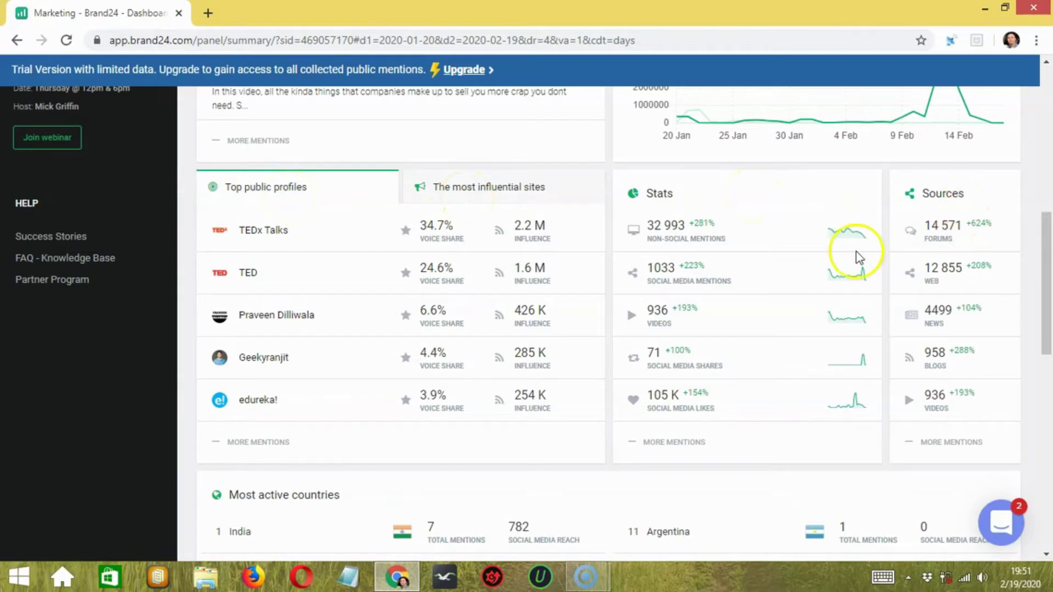
{"action": "scroll", "coordinate": [854, 258], "scroll_direction": "down", "scroll_amount": 4}
{"action": "scroll", "coordinate": [357, 277], "scroll_direction": "down", "scroll_amount": 2}
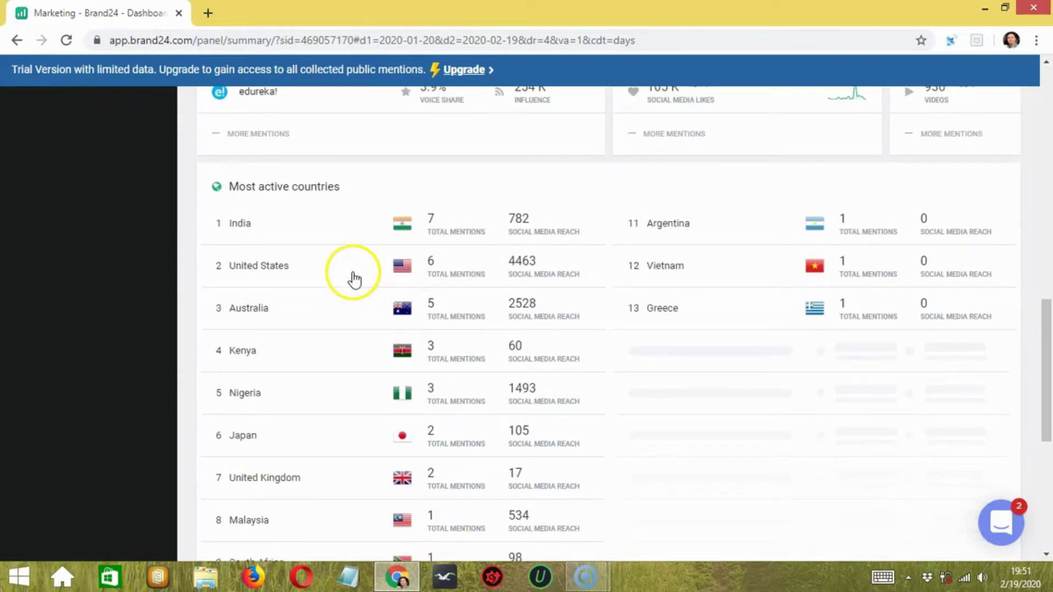
{"action": "scroll", "coordinate": [373, 195], "scroll_direction": "down", "scroll_amount": 2}
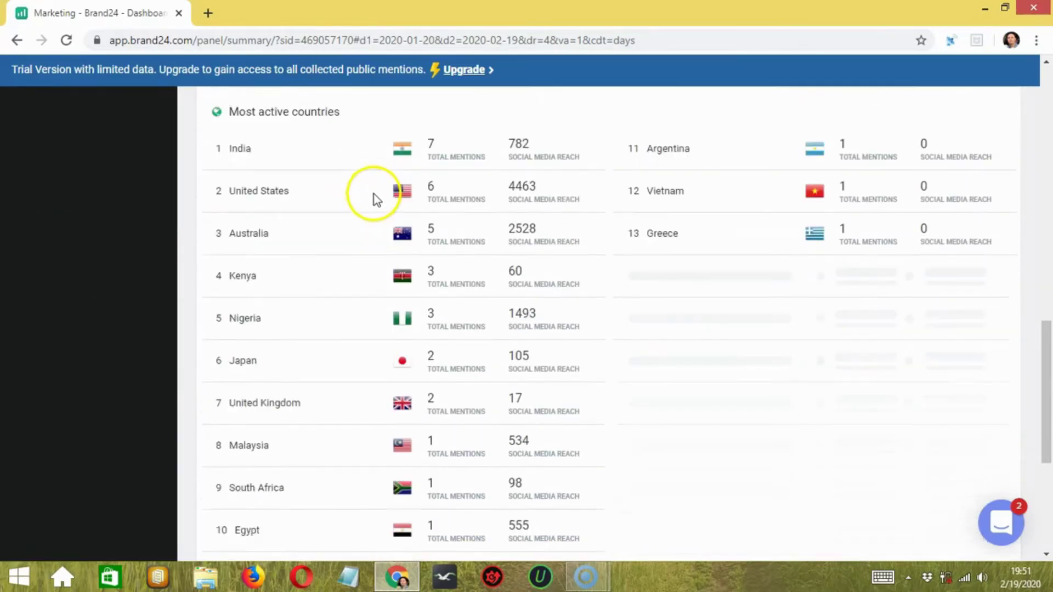
{"action": "scroll", "coordinate": [384, 286], "scroll_direction": "up", "scroll_amount": 10}
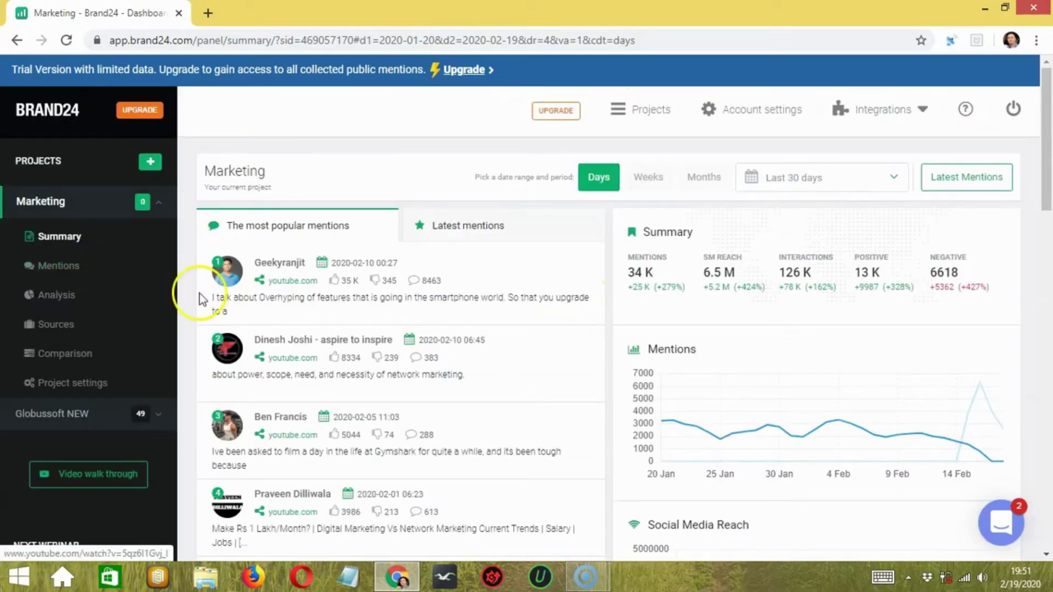
Open the Marketing Mentions page showing 34026 mentions split by forums, web, news, blogs and videos
{"action": "left_click", "coordinate": [100, 274]}
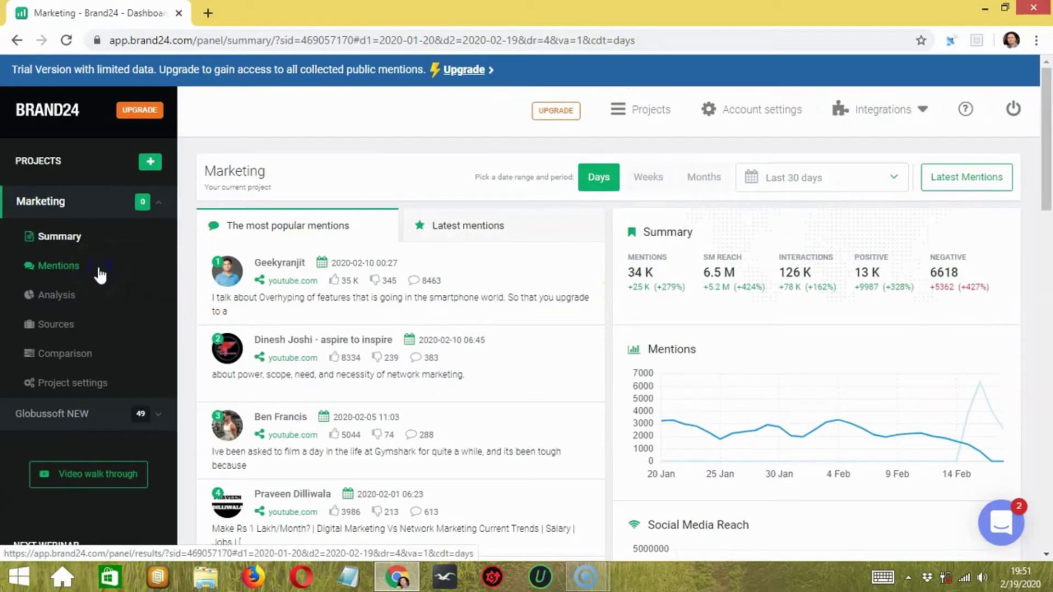
{"action": "left_click", "coordinate": [76, 266]}
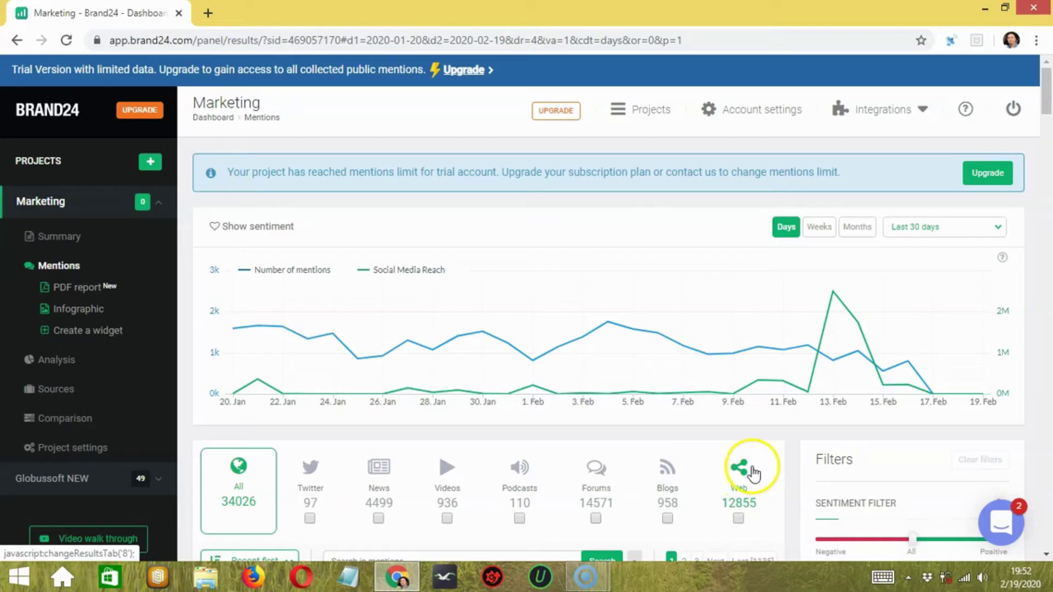
Open Marketing's Analysis page and scroll through trending hashtags, top profiles and most active sites
{"action": "left_click", "coordinate": [67, 363]}
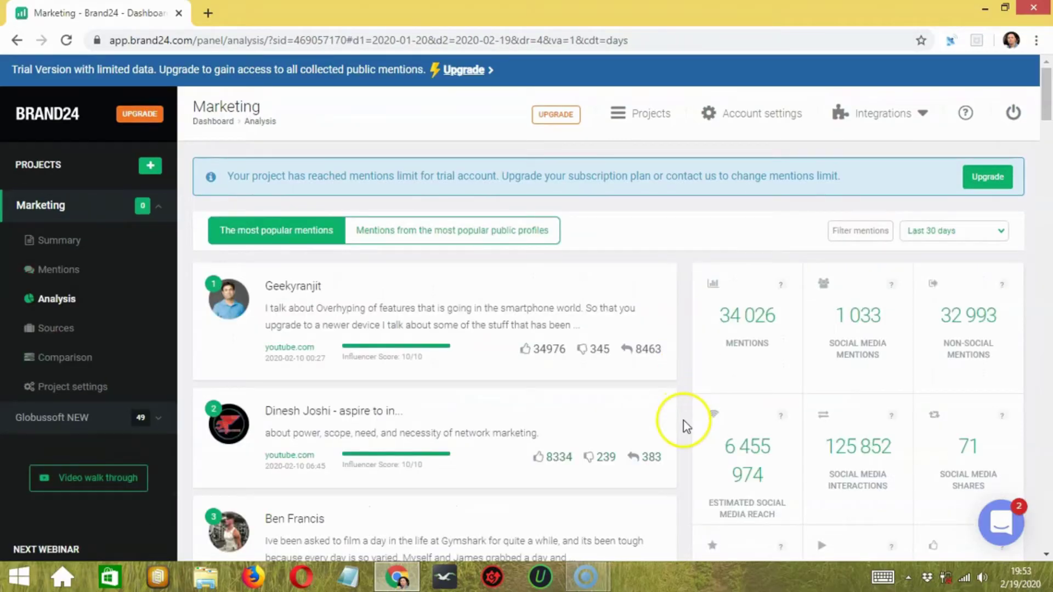
{"action": "scroll", "coordinate": [683, 422], "scroll_direction": "down", "scroll_amount": 9}
{"action": "scroll", "coordinate": [686, 426], "scroll_direction": "down", "scroll_amount": 8}
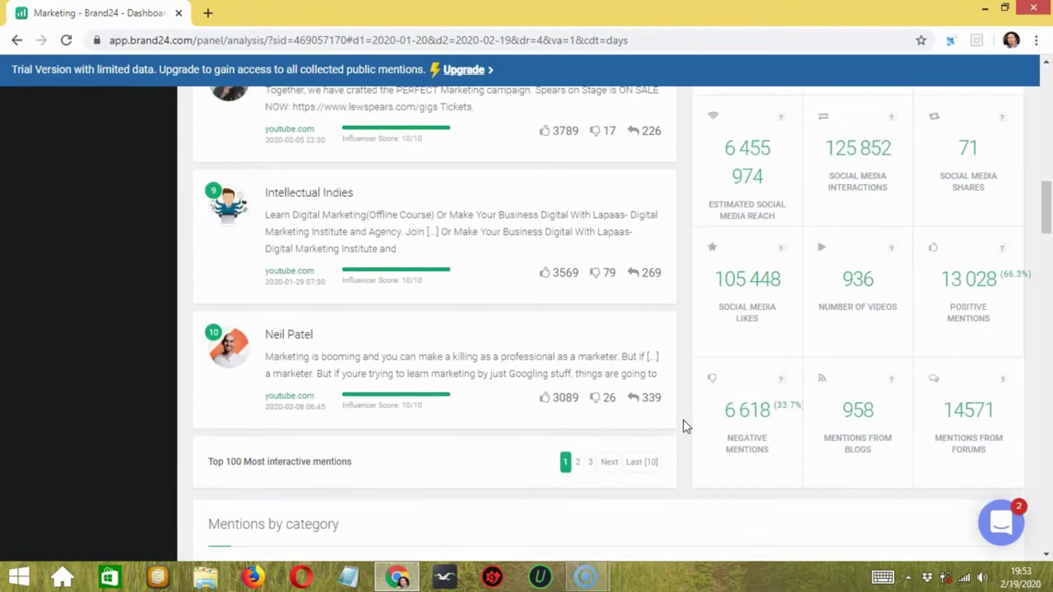
{"action": "scroll", "coordinate": [686, 427], "scroll_direction": "down", "scroll_amount": 10}
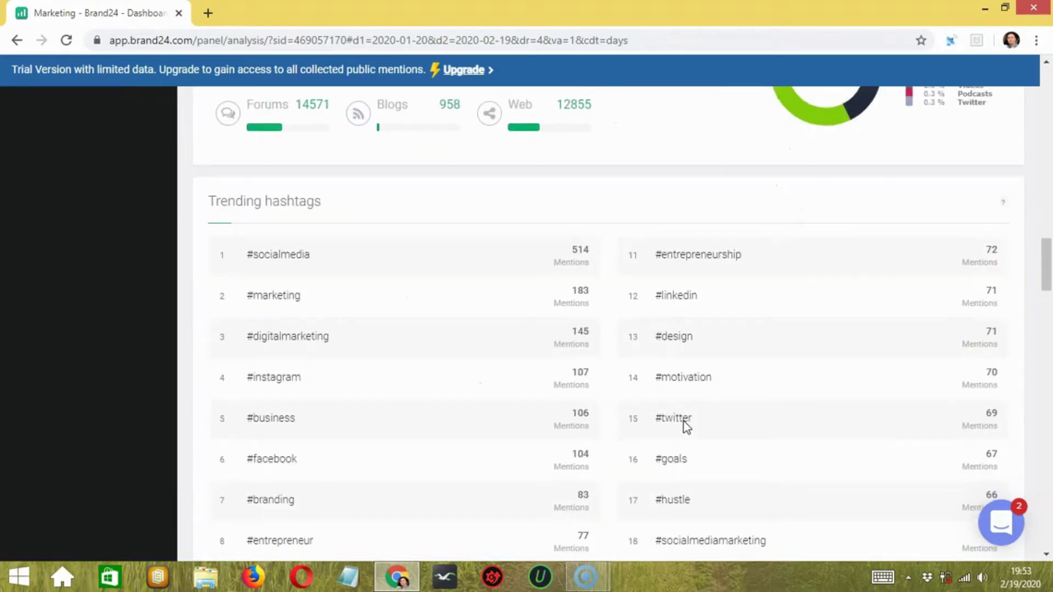
{"action": "scroll", "coordinate": [684, 427], "scroll_direction": "down", "scroll_amount": 10}
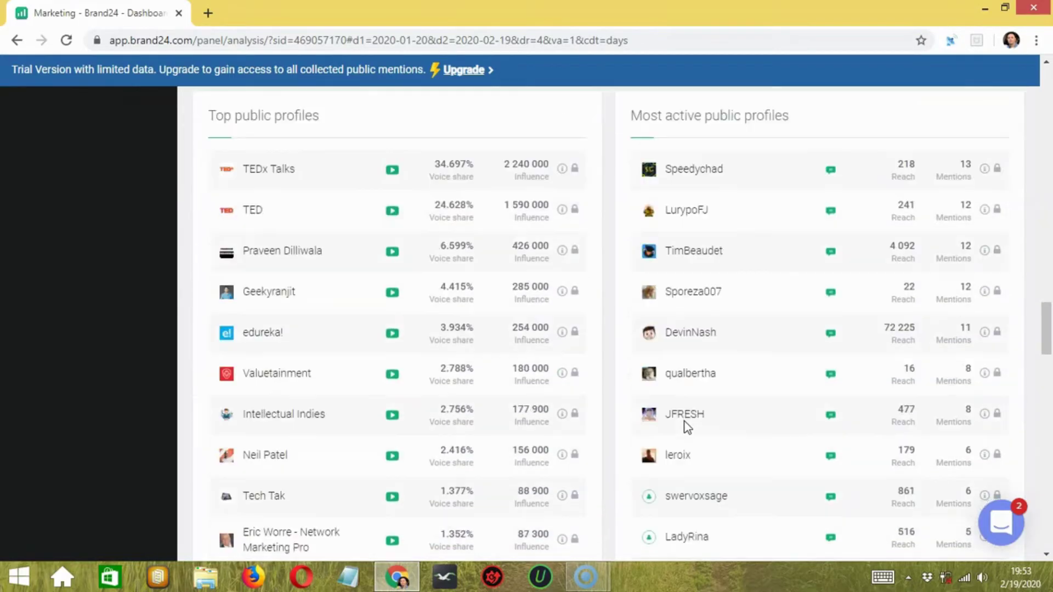
{"action": "scroll", "coordinate": [686, 427], "scroll_direction": "down", "scroll_amount": 5}
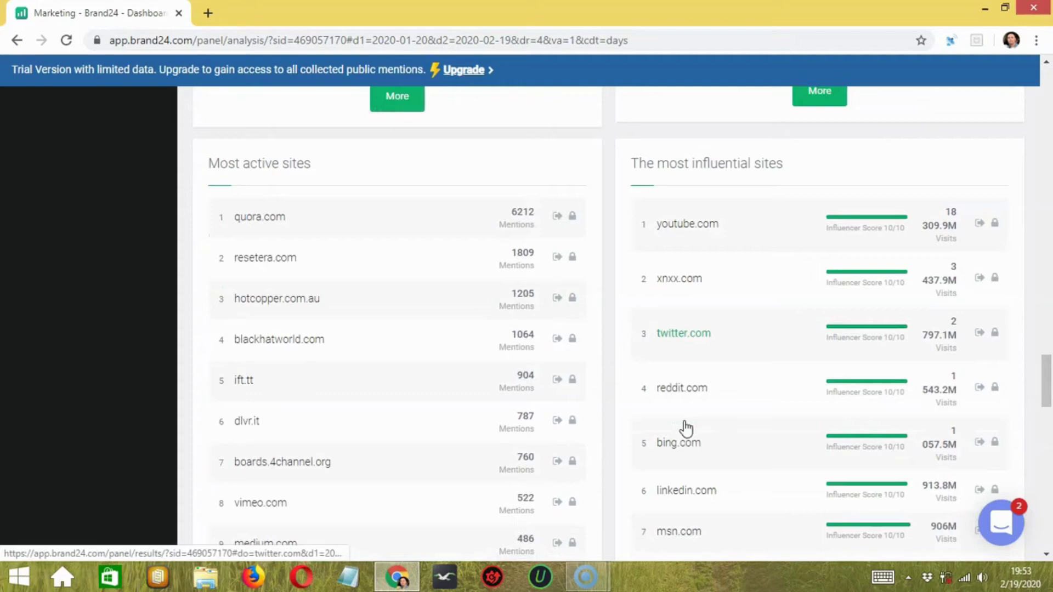
{"action": "scroll", "coordinate": [613, 468], "scroll_direction": "down", "scroll_amount": 12}
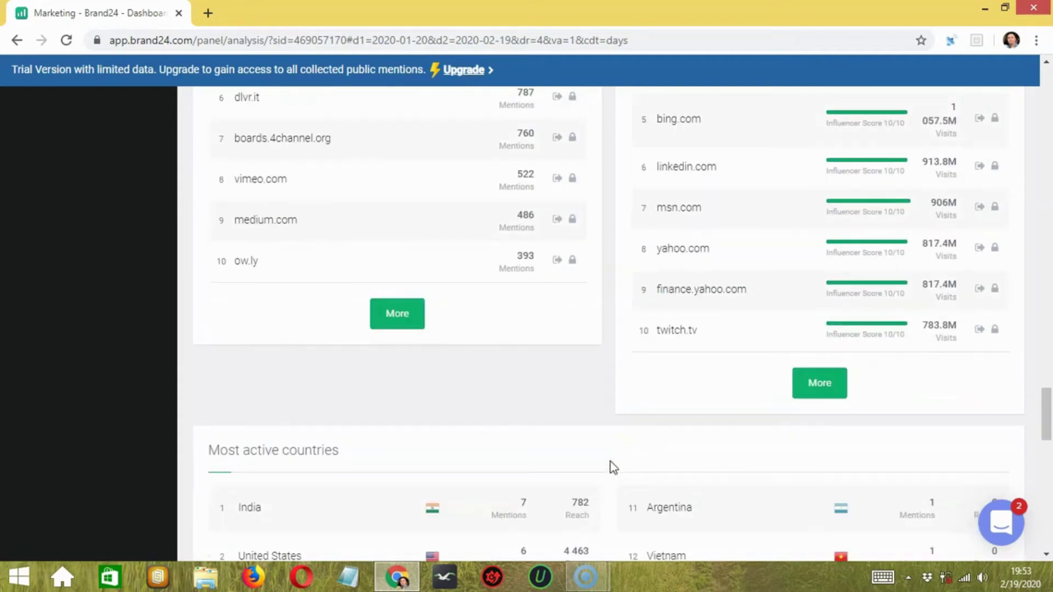
{"action": "scroll", "coordinate": [613, 468], "scroll_direction": "down", "scroll_amount": 8}
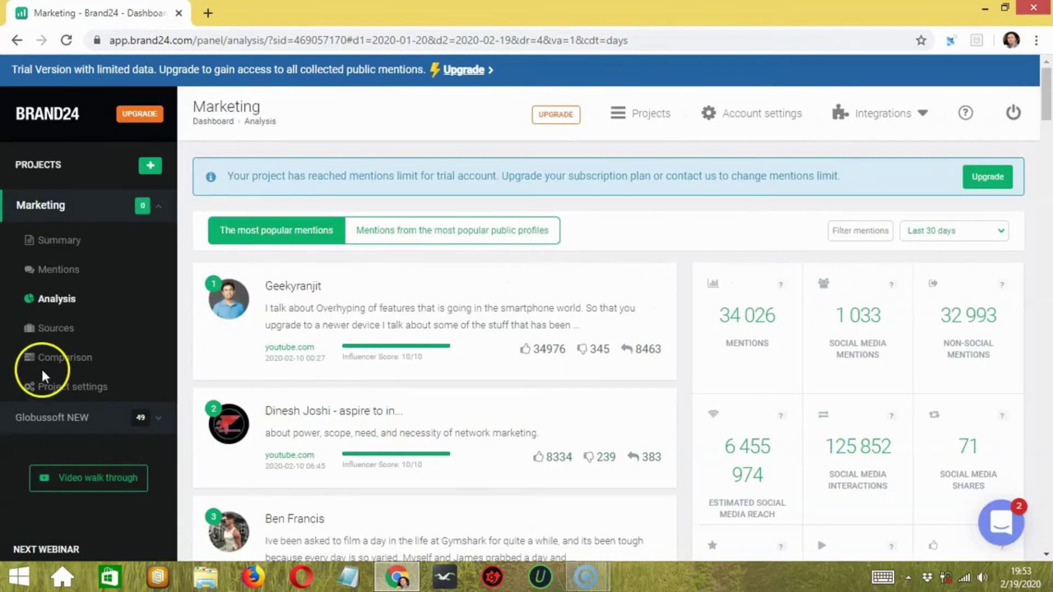
View the Marketing project's sources, checking the Pages list before returning to Public profiles
{"action": "left_click", "coordinate": [78, 336]}
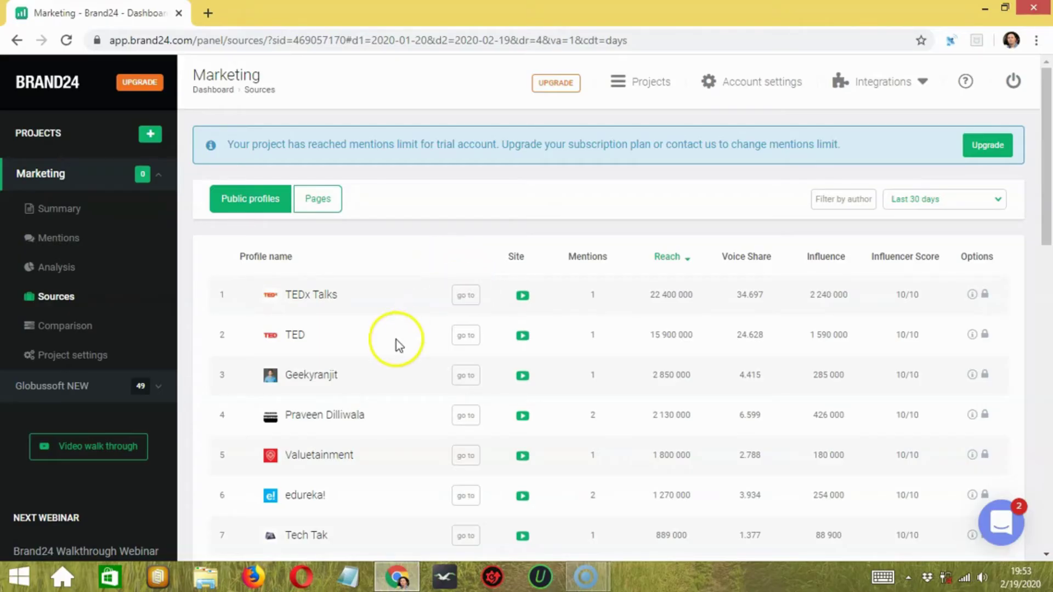
{"action": "left_click", "coordinate": [325, 211]}
{"action": "left_click", "coordinate": [253, 211]}
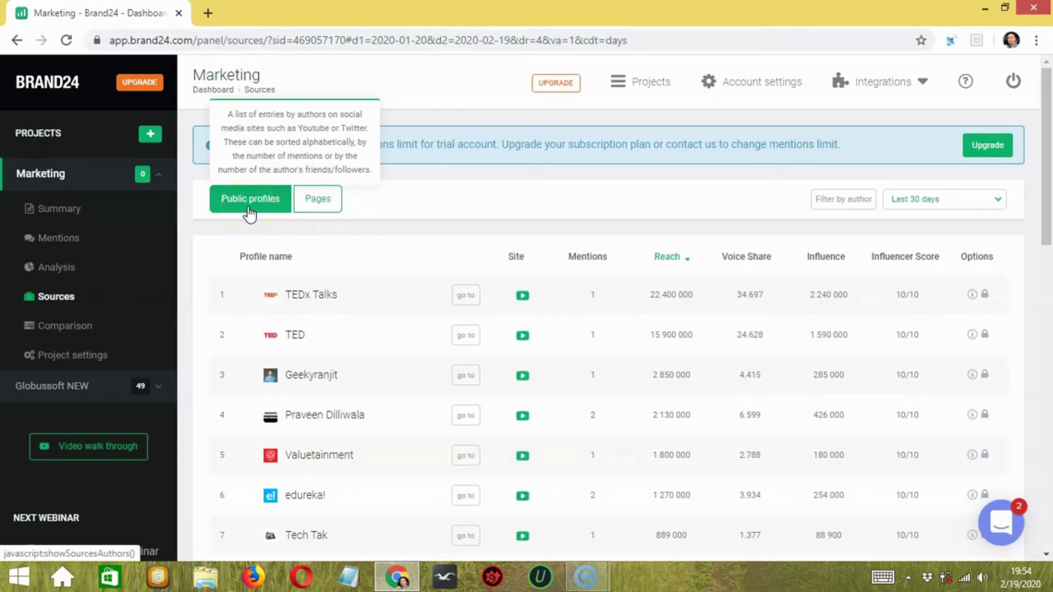
{"action": "left_click", "coordinate": [85, 328]}
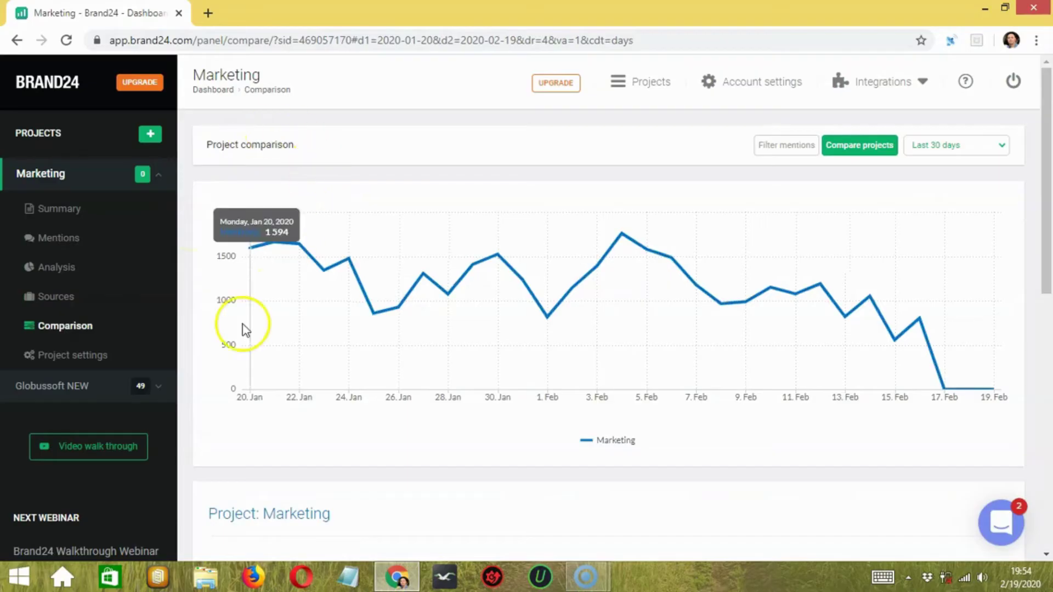
Scroll through the Marketing comparison chart of daily mentions over the last 30 days
{"action": "scroll", "coordinate": [384, 434], "scroll_direction": "down", "scroll_amount": 5}
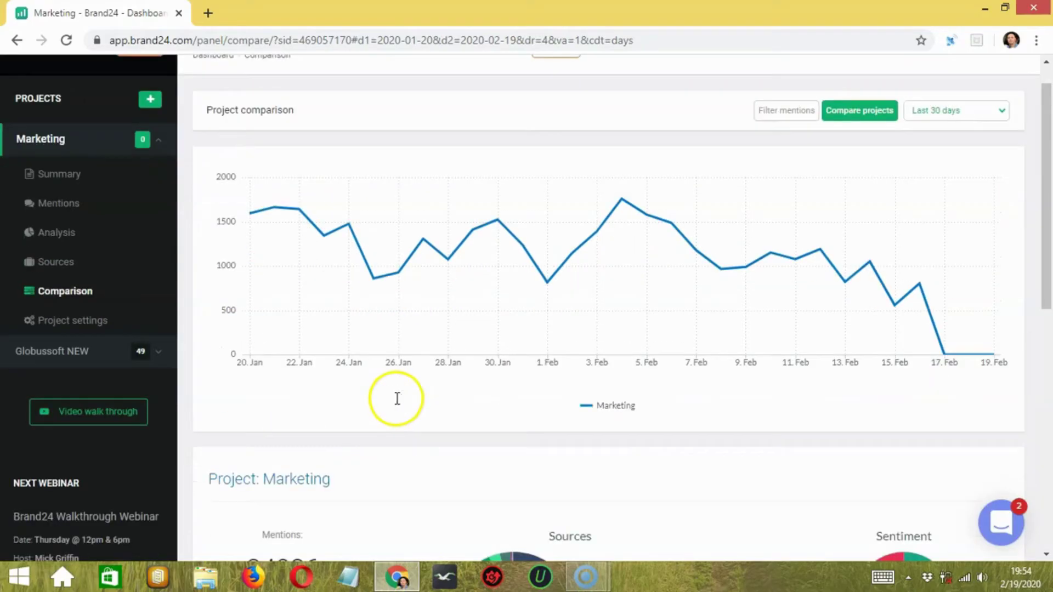
{"action": "scroll", "coordinate": [396, 400], "scroll_direction": "down", "scroll_amount": 4}
{"action": "scroll", "coordinate": [341, 386], "scroll_direction": "up", "scroll_amount": 10}
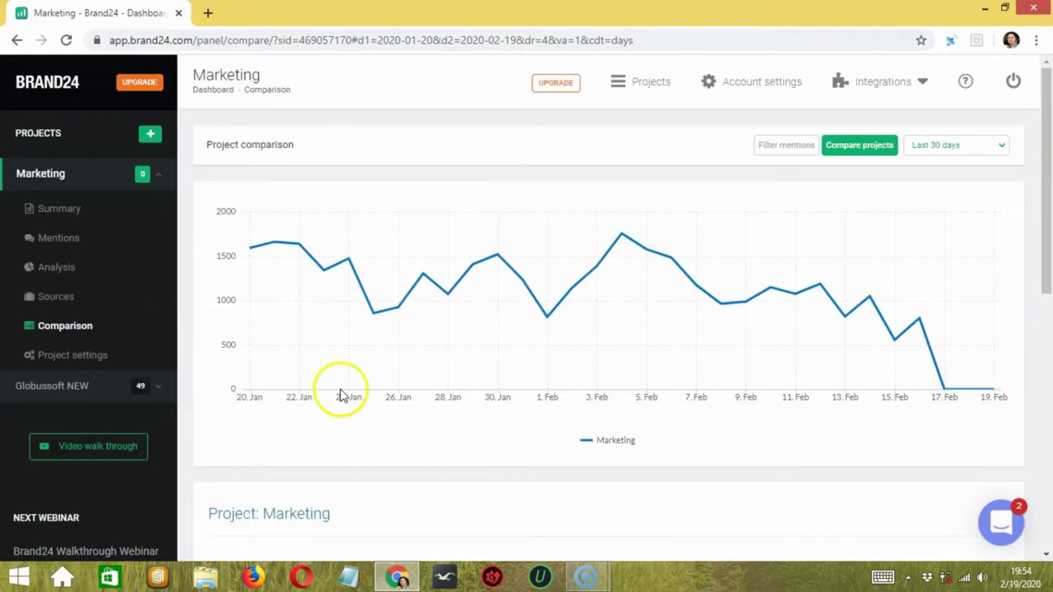
Open the Marketing project's settings and review its keywords and language
{"action": "left_click", "coordinate": [107, 361]}
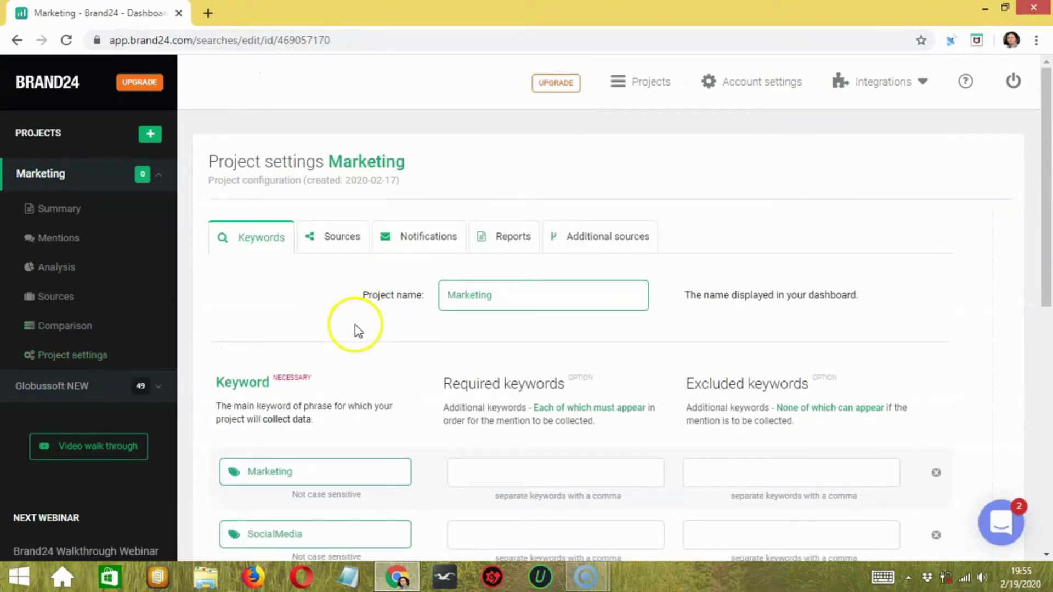
{"action": "scroll", "coordinate": [358, 329], "scroll_direction": "down", "scroll_amount": 8}
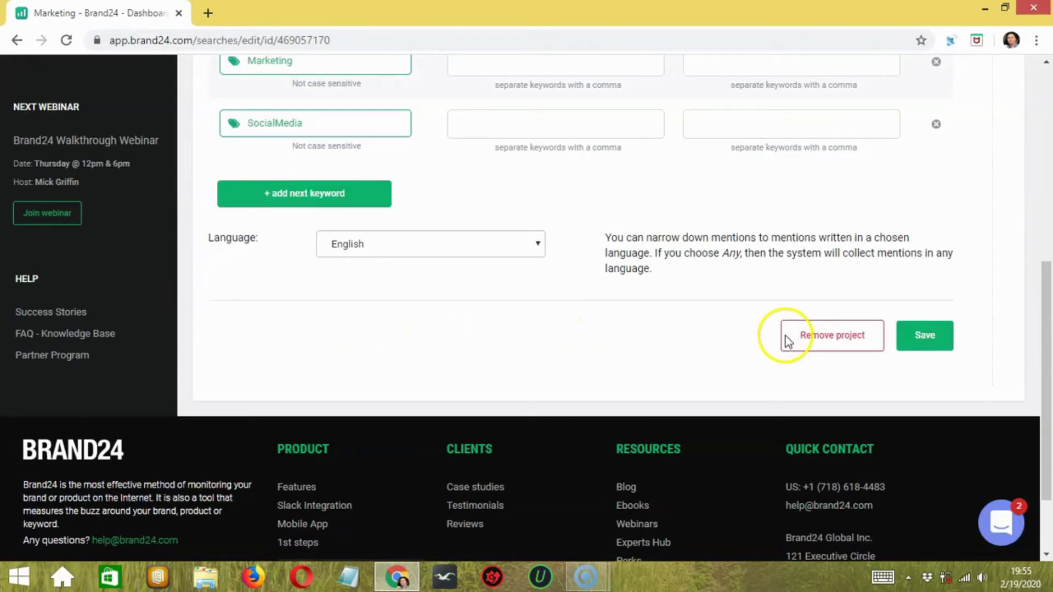
{"action": "scroll", "coordinate": [475, 392], "scroll_direction": "up", "scroll_amount": 8}
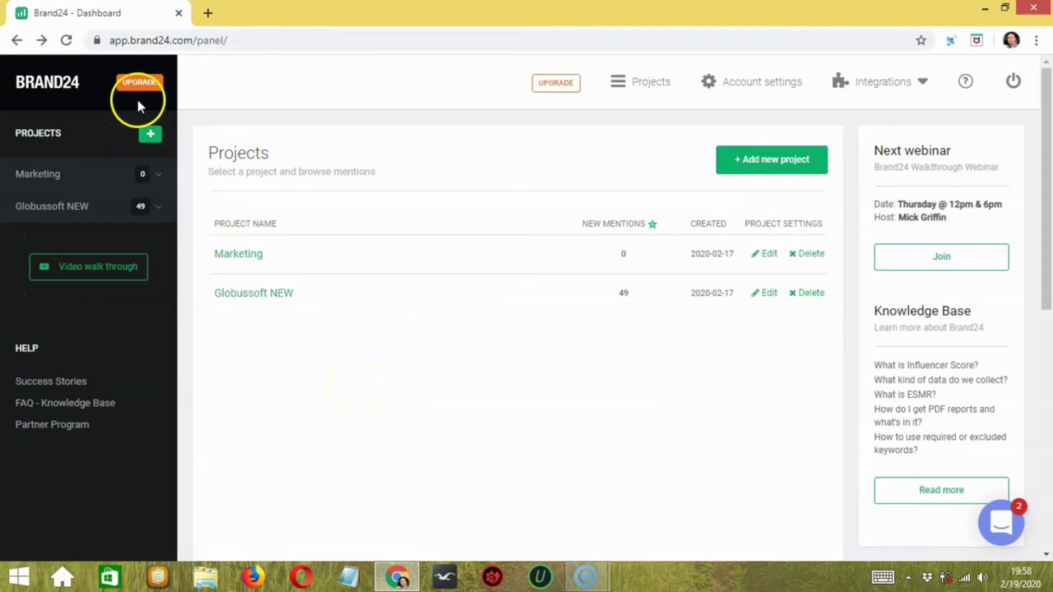
Open the Upgrade page listing Plus at $49/mo, Premium at $99/mo and Max at $199/mo
{"action": "left_click", "coordinate": [138, 85]}
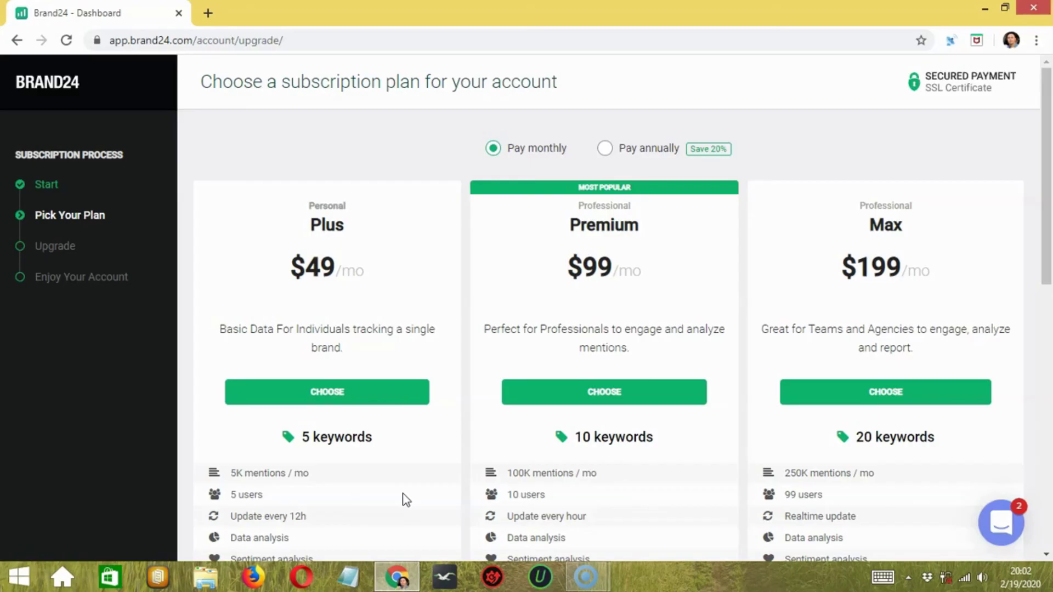
Check the plan keyword limits (Plus 5, Premium 10, Max 20), then return to Projects
{"action": "scroll", "coordinate": [418, 340], "scroll_direction": "down", "scroll_amount": 5}
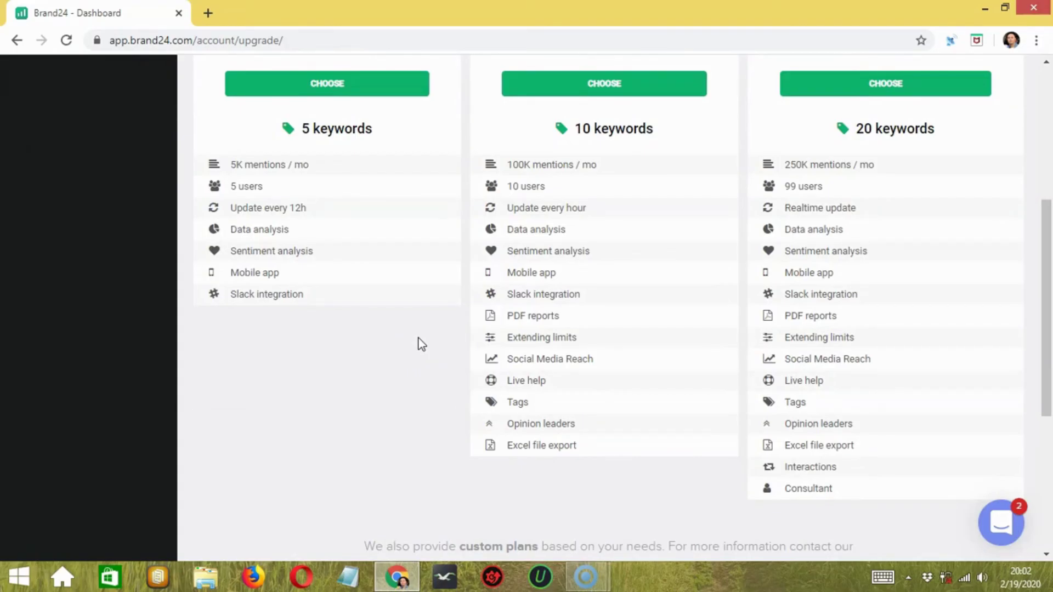
{"action": "scroll", "coordinate": [421, 344], "scroll_direction": "up", "scroll_amount": 5}
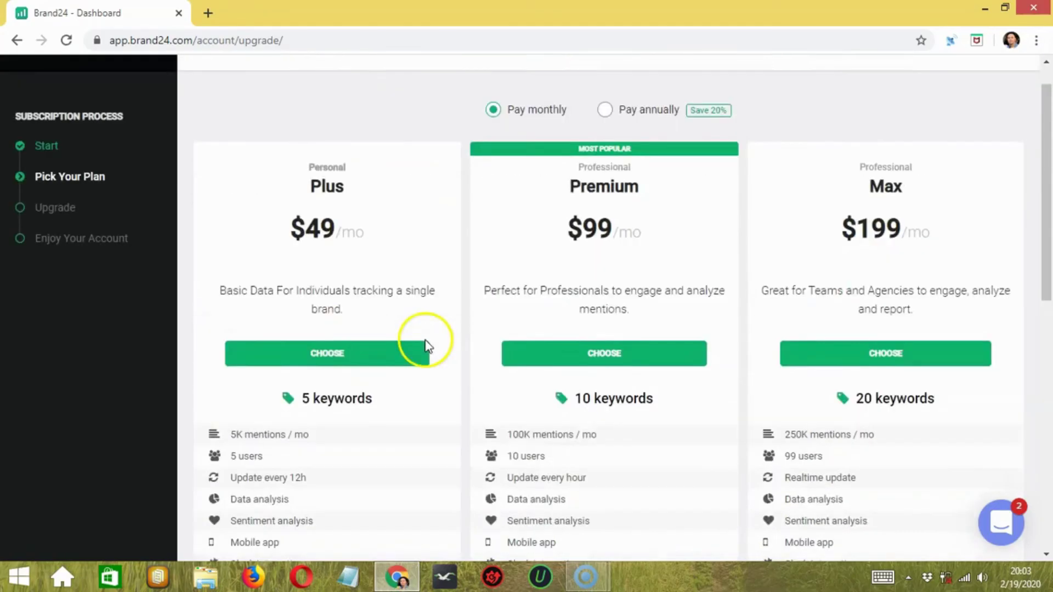
{"action": "left_click", "coordinate": [423, 348]}
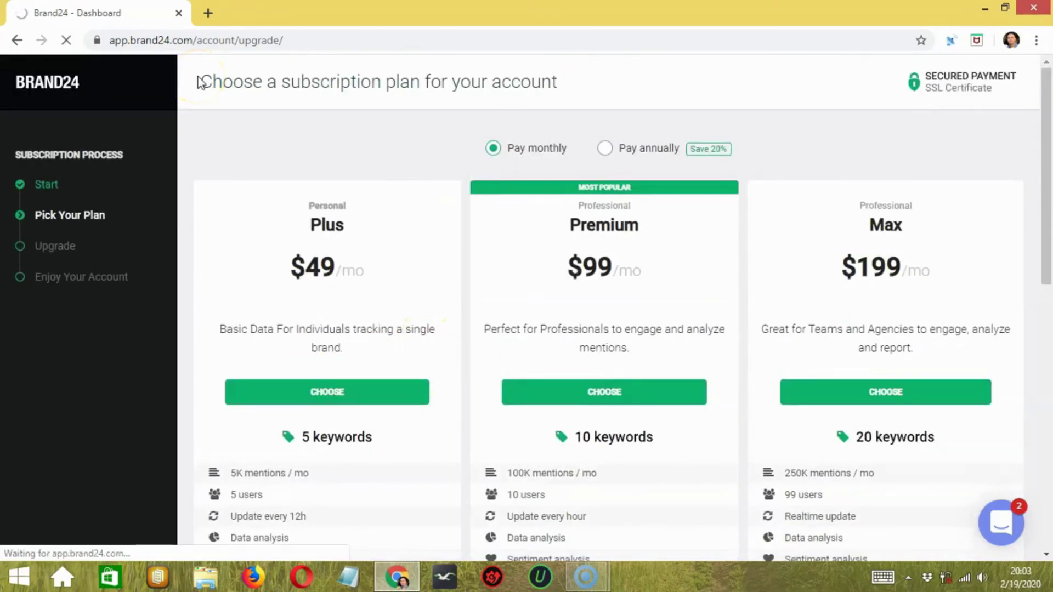